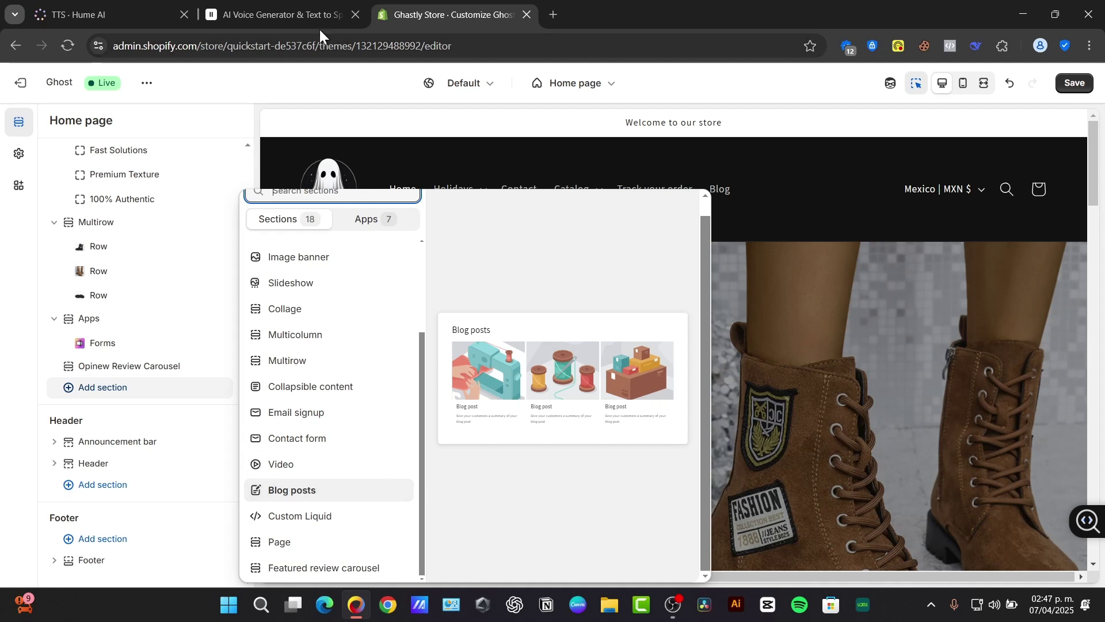
Step: Search the web for "google docs" in a new browser tab, open Google Docs and create a blank document
left_click(553, 15)
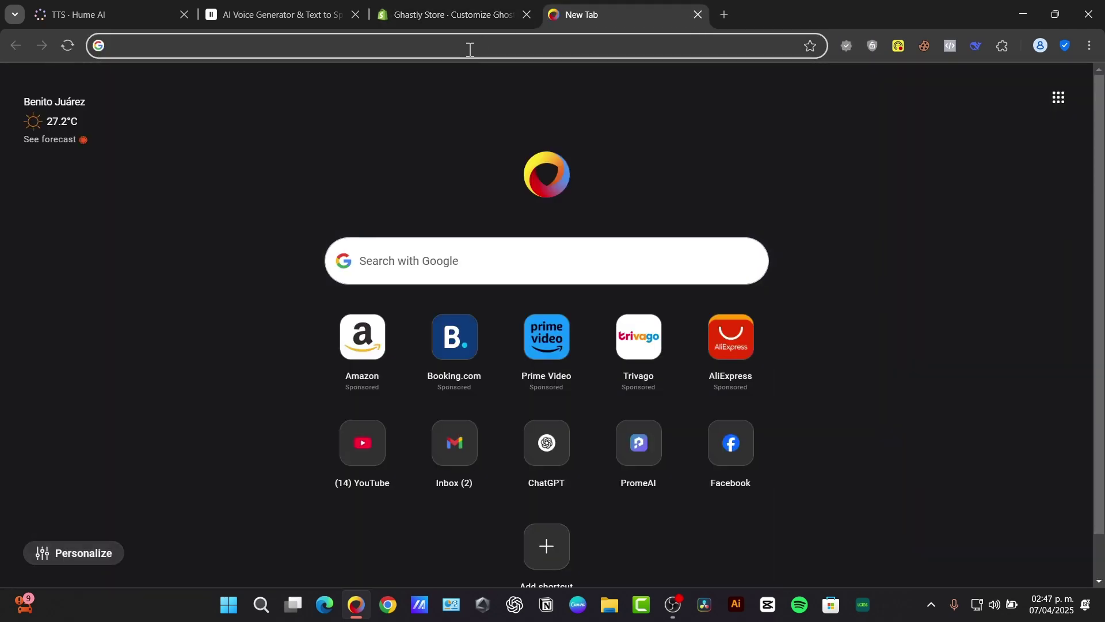
type("google docs")
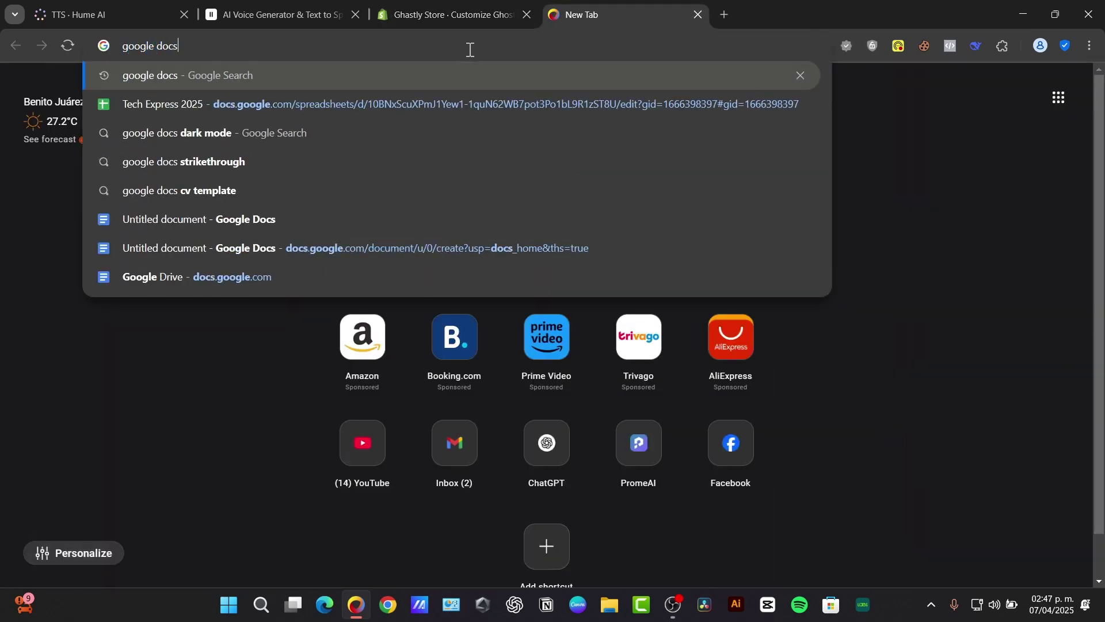
key("Return")
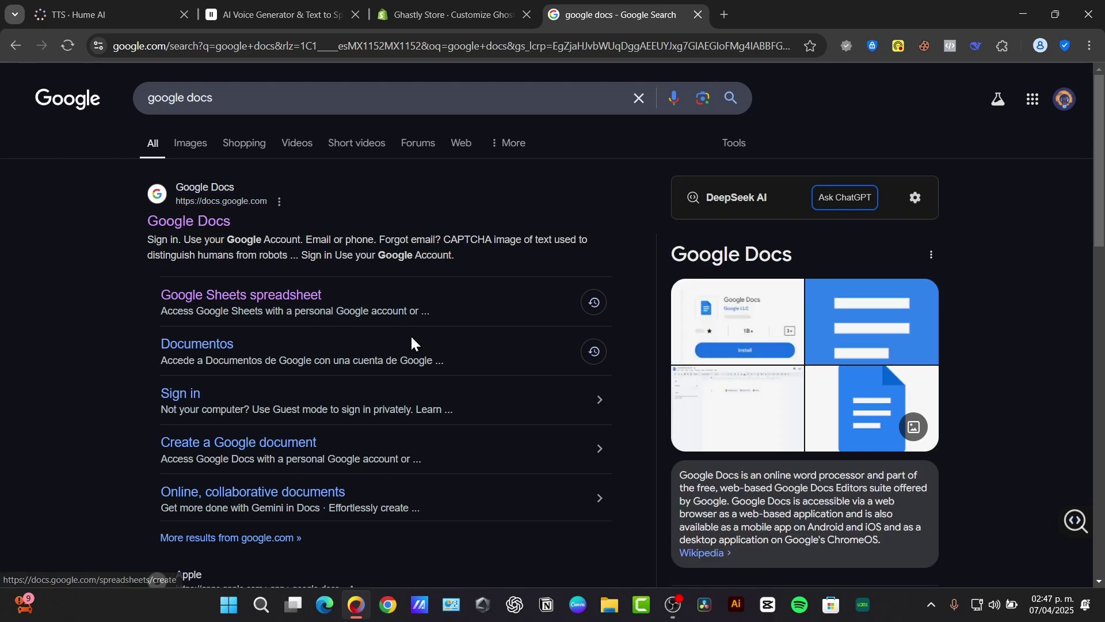
left_click(222, 222)
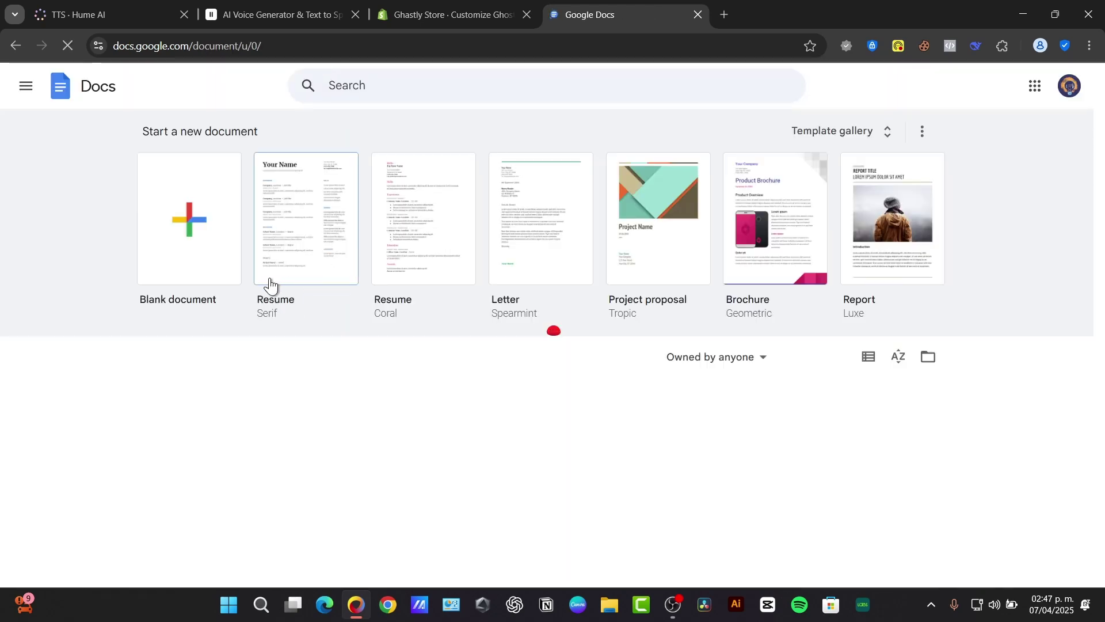
left_click(225, 265)
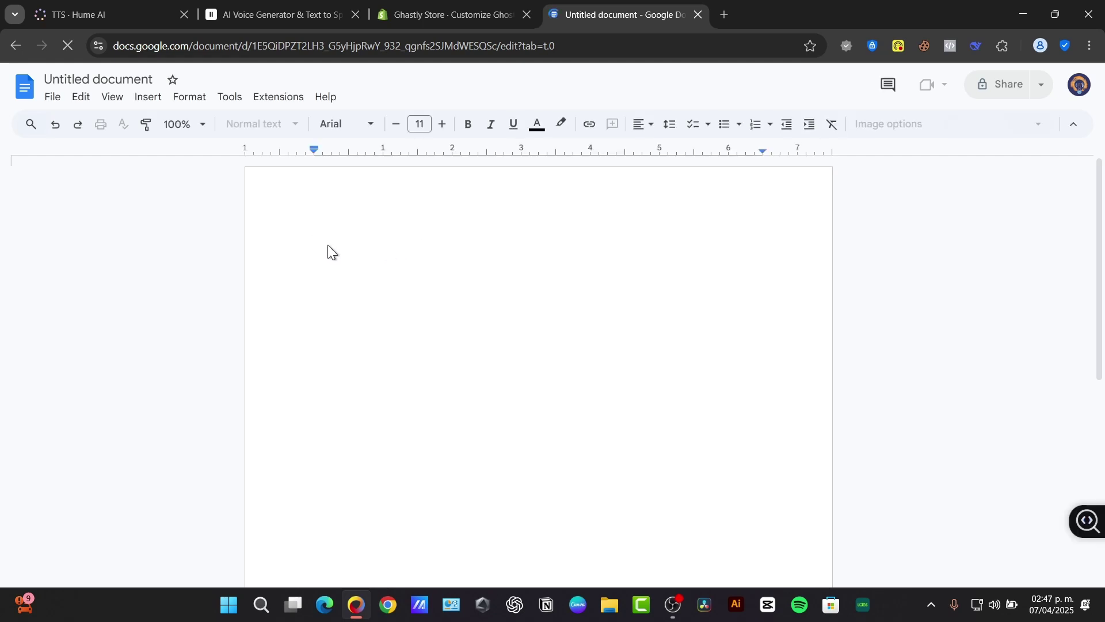
Step: Write the bold heading "CODE EDITS FROM SHOPIFY" in the document and start a new line below it
type("CODE EDTI")
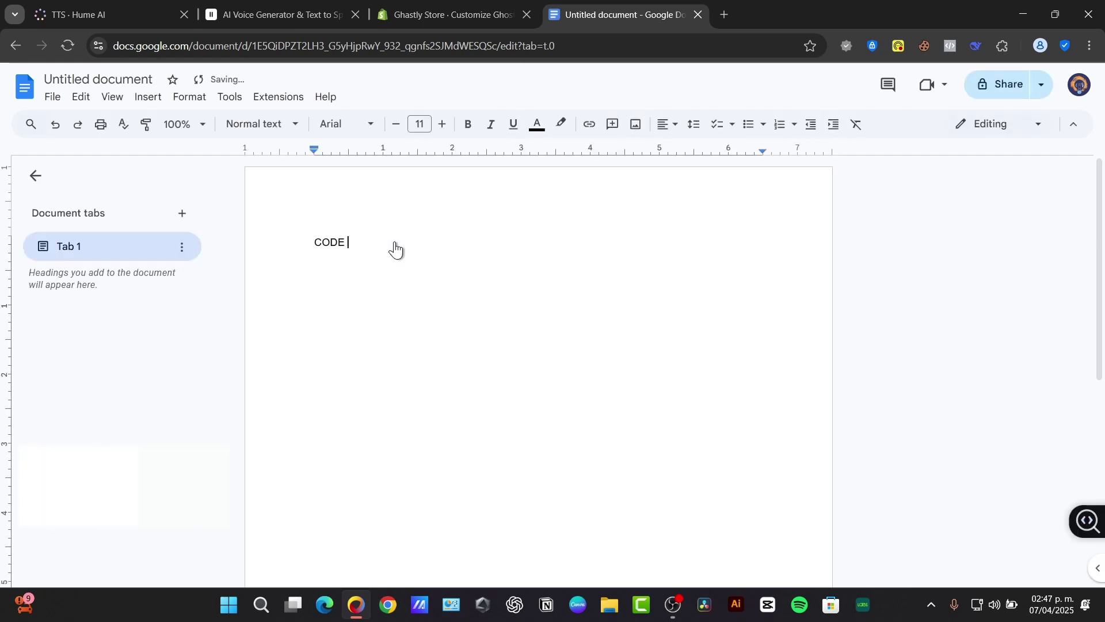
key("BackSpace")
key("BackSpace")
type("ITS F")
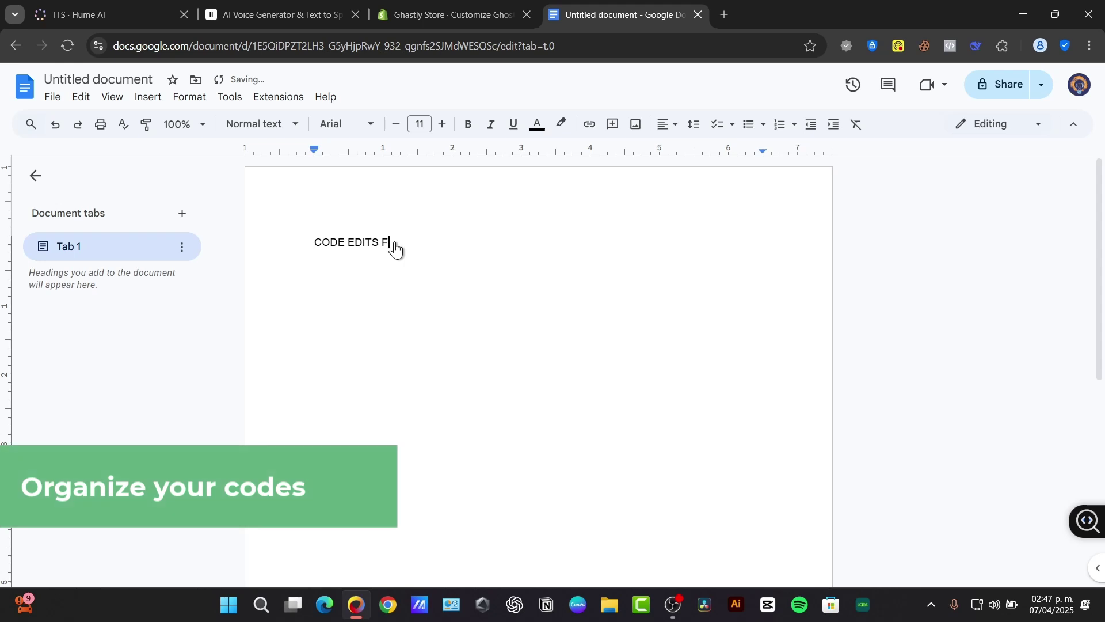
type("ROM SHOPIFY")
key("ctrl+a")
key("ctrl+b")
left_click(491, 294)
key("Return")
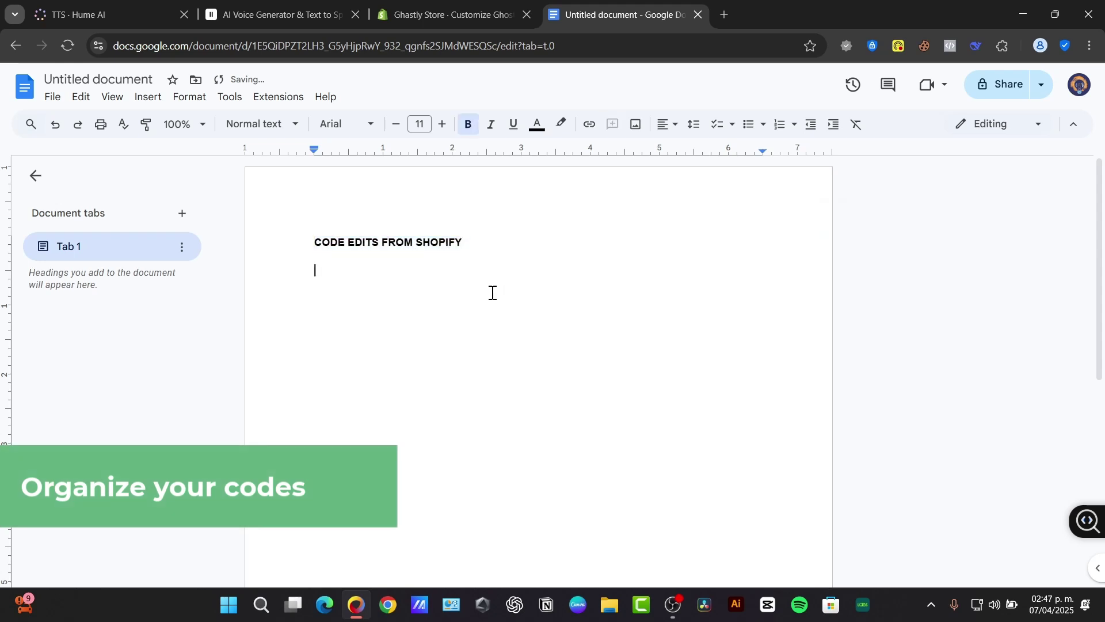
Step: Open the DeepSeek chat in its own window and move that window toward the middle of the screen
left_click(261, 605)
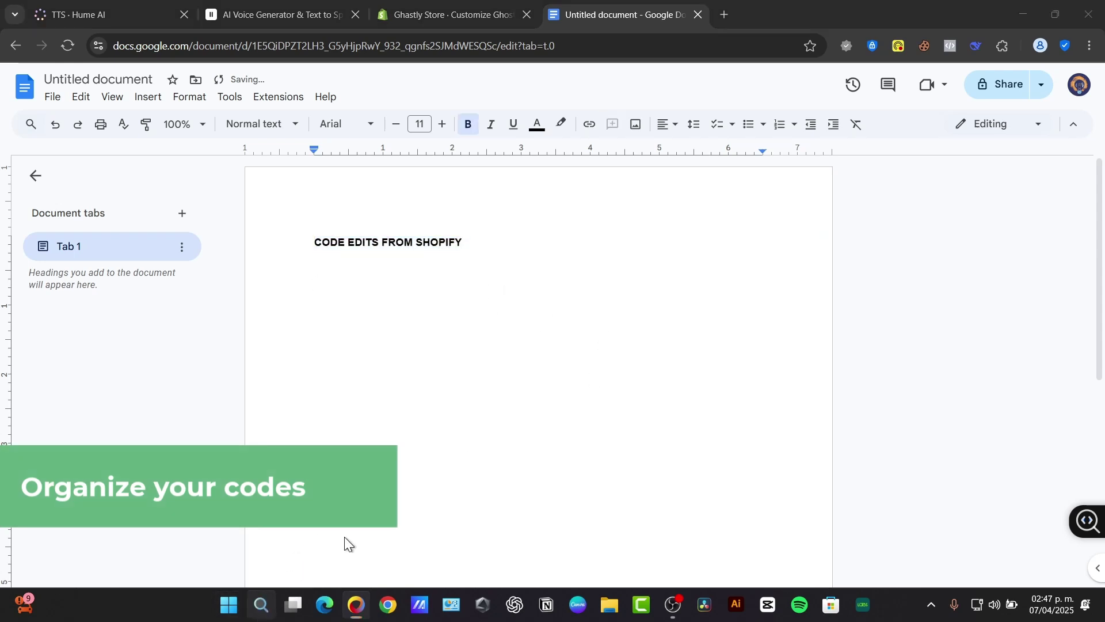
type("deepk")
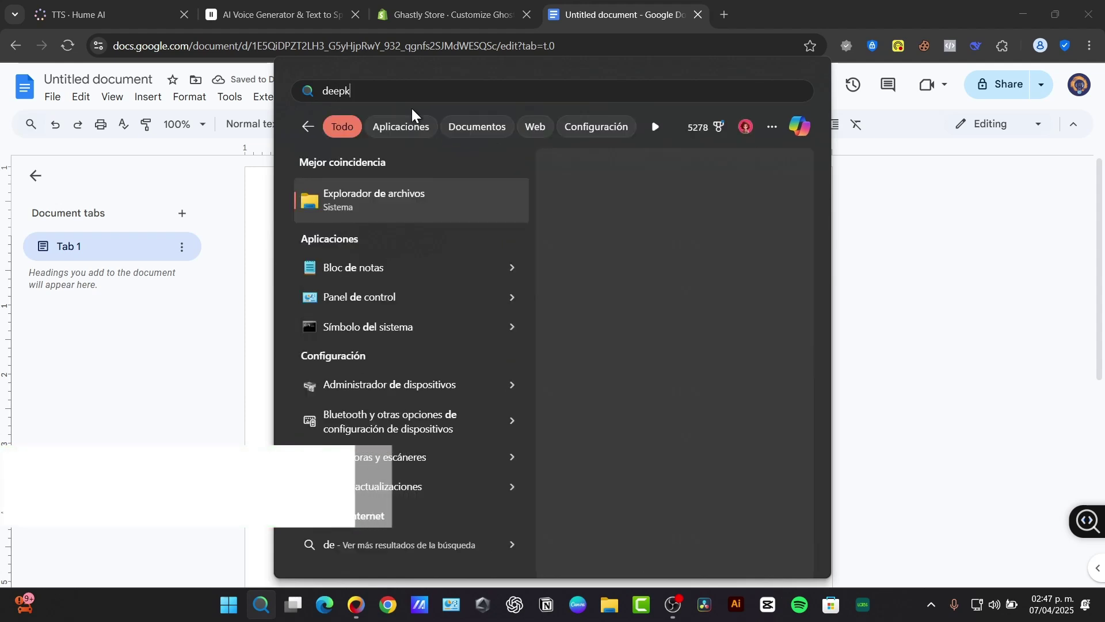
left_click(437, 199)
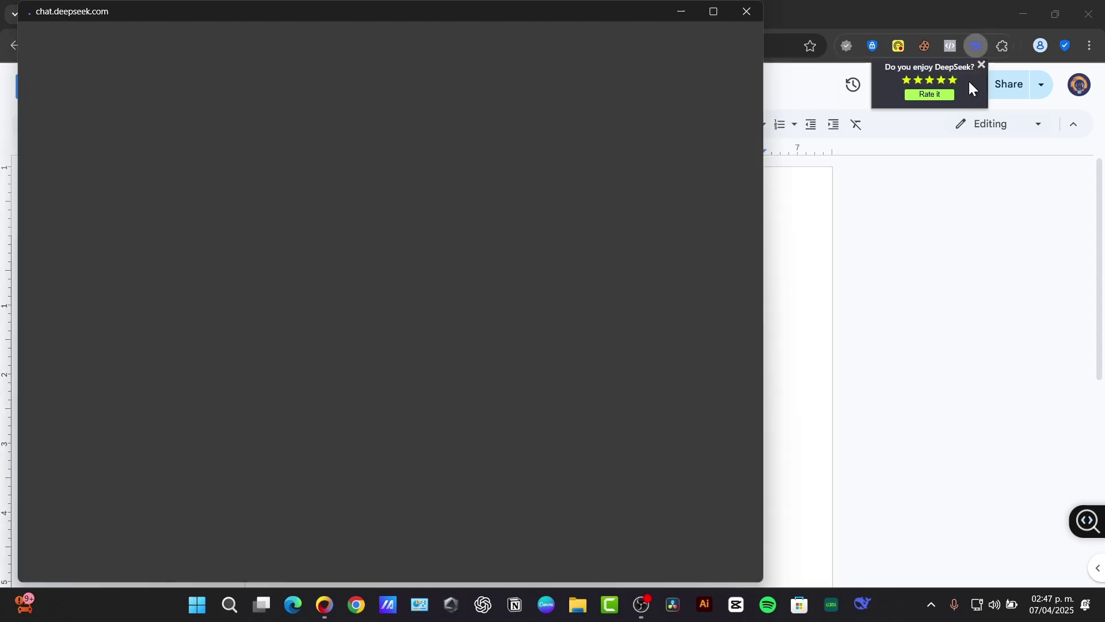
left_click_drag(567, 12, 703, 13)
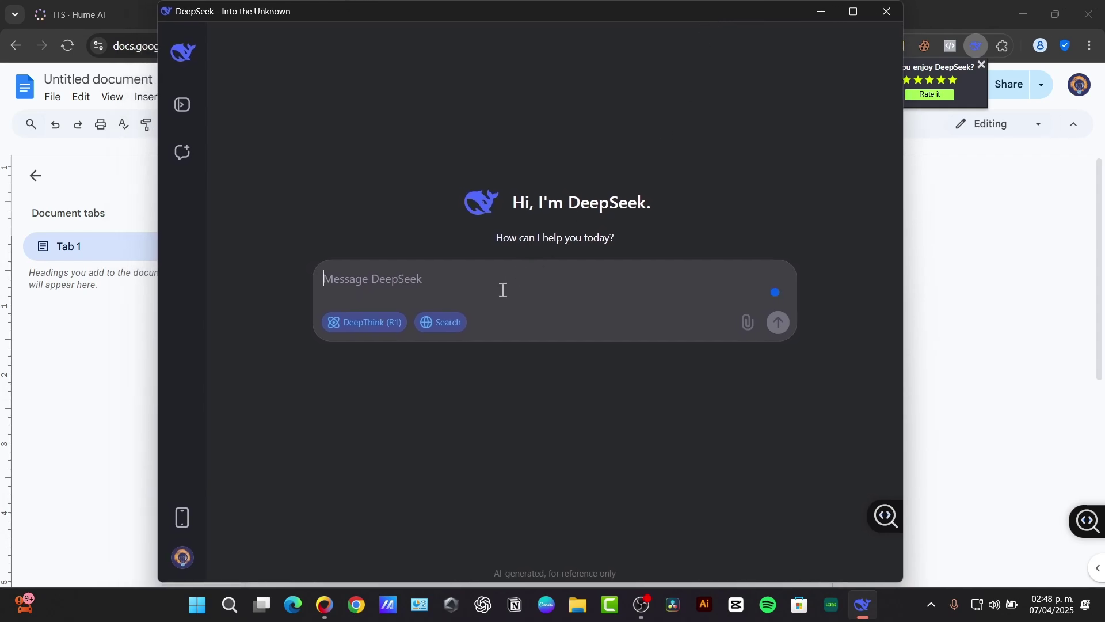
Step: Turn off the Search and DeepThink (R1) options for the DeepSeek message
left_click(452, 324)
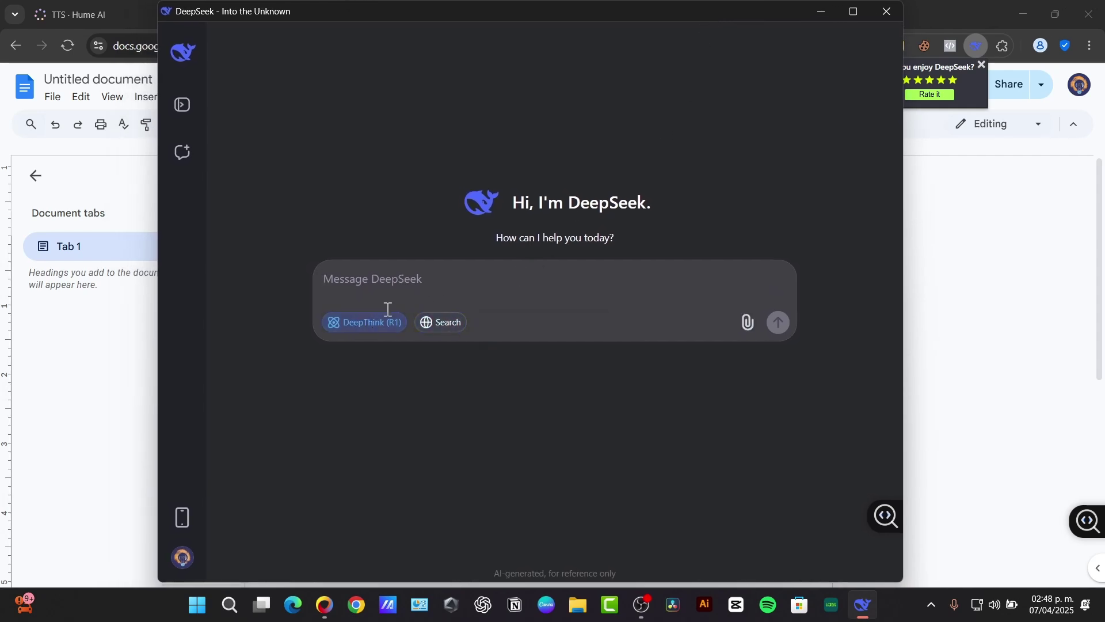
left_click(407, 286)
left_click(373, 323)
Step: Send DeepSeek a message saying the Shopify store uses a lot of codes and asking for help creating a document to organize the snippets
type("e have a shop")
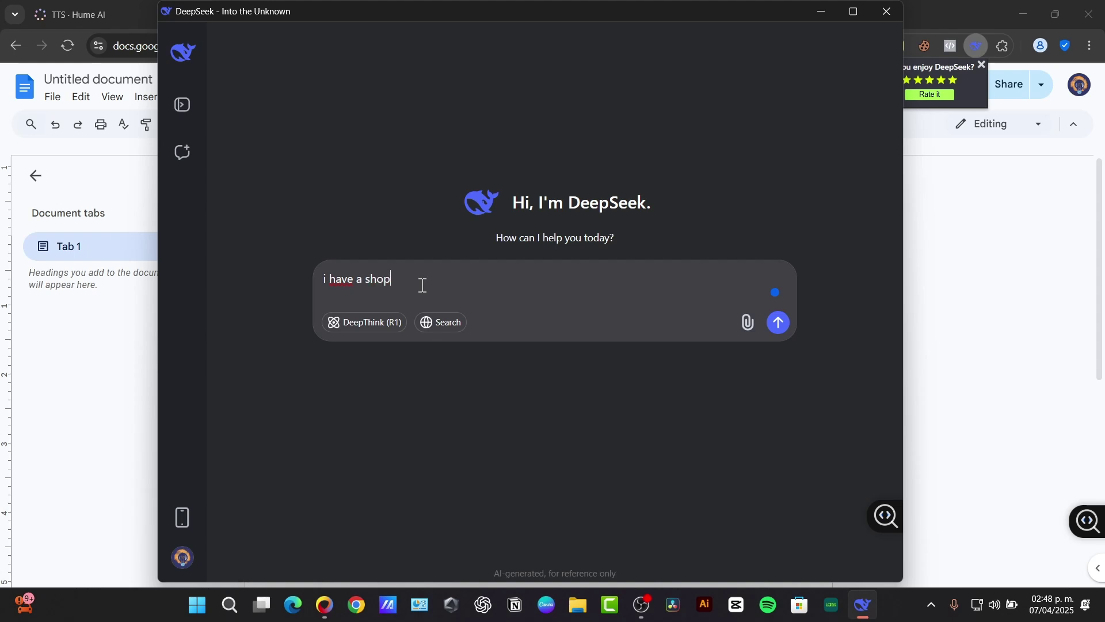
type("ify store and i am using ")
type("a log ")
type("fo")
key("BackSpace")
key("BackSpace")
type("ot o")
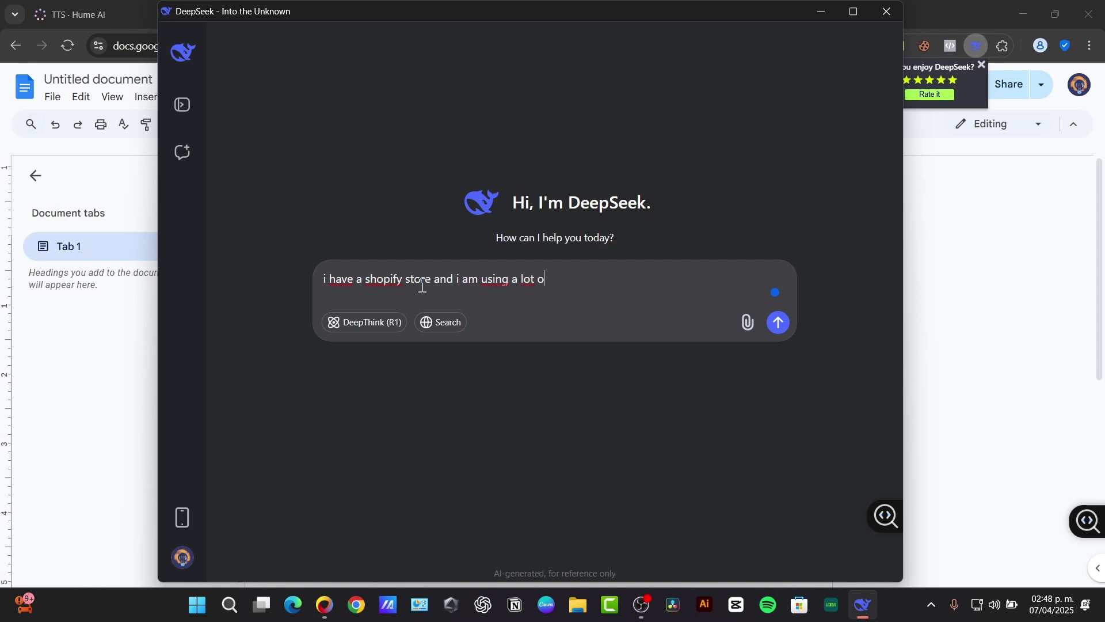
type("f codes so help eme crea")
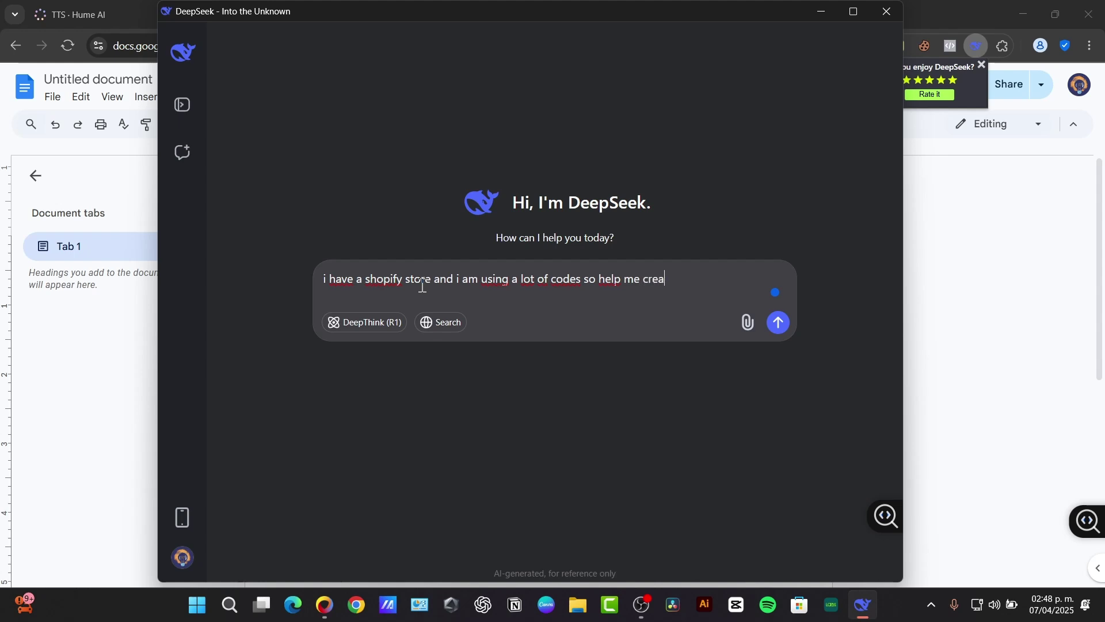
type("te a document to organize ")
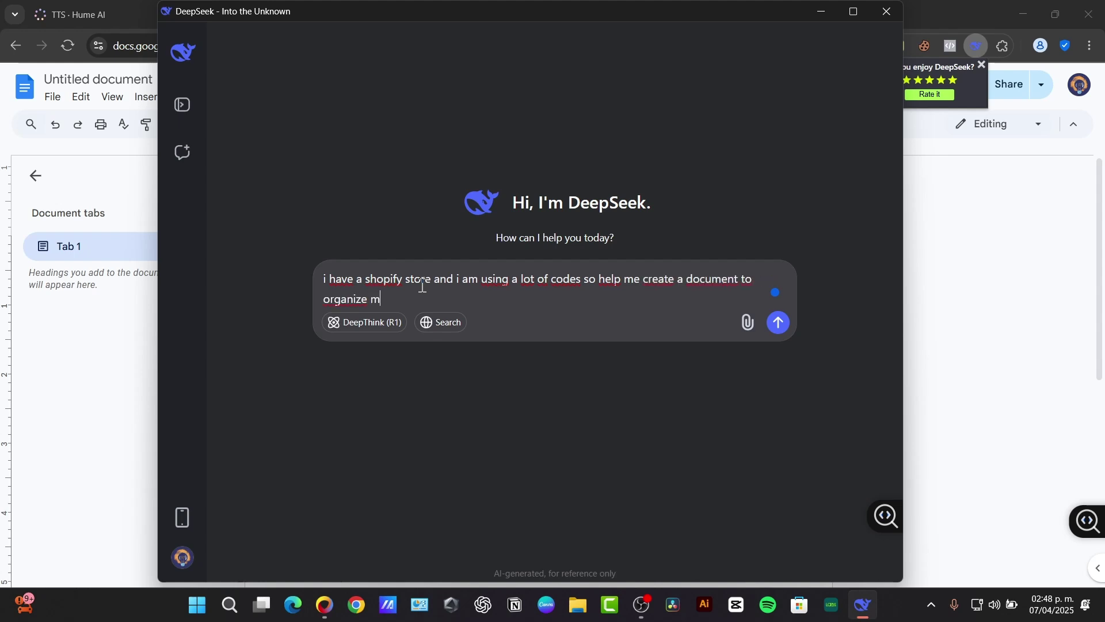
type("my snipe")
type("ets")
key("Return")
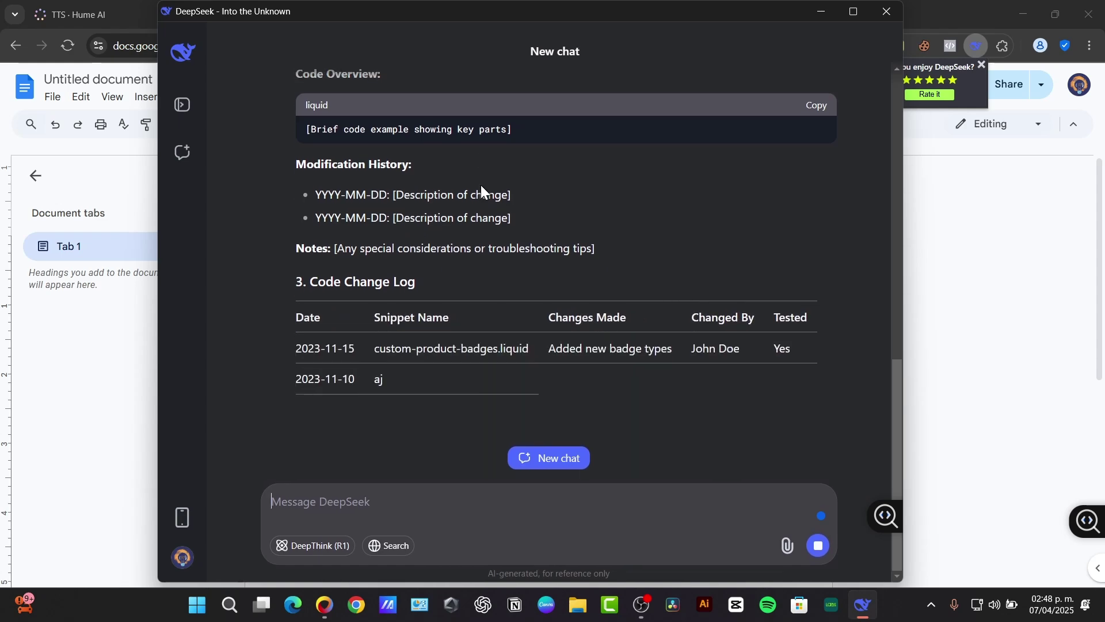
Step: Review the Snippet Inventory Table and the Snippet Details Template in DeepSeek's reply, including the location, purpose, used in and dependencies fields
scroll(653, 256, "up", 10)
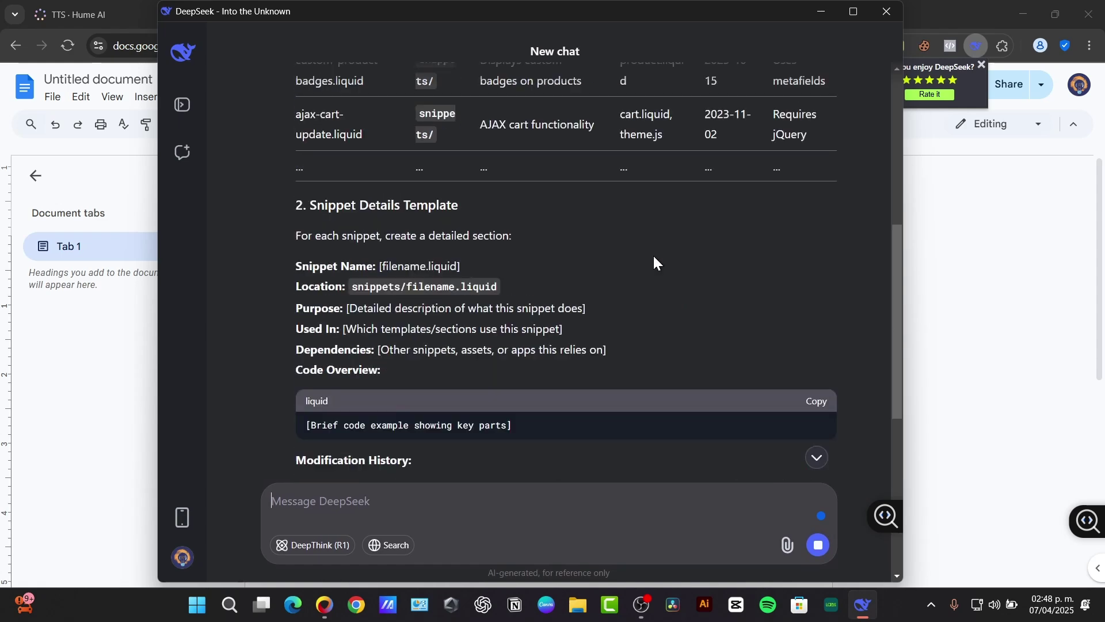
scroll(654, 257, "up", 4)
scroll(655, 256, "down", 3)
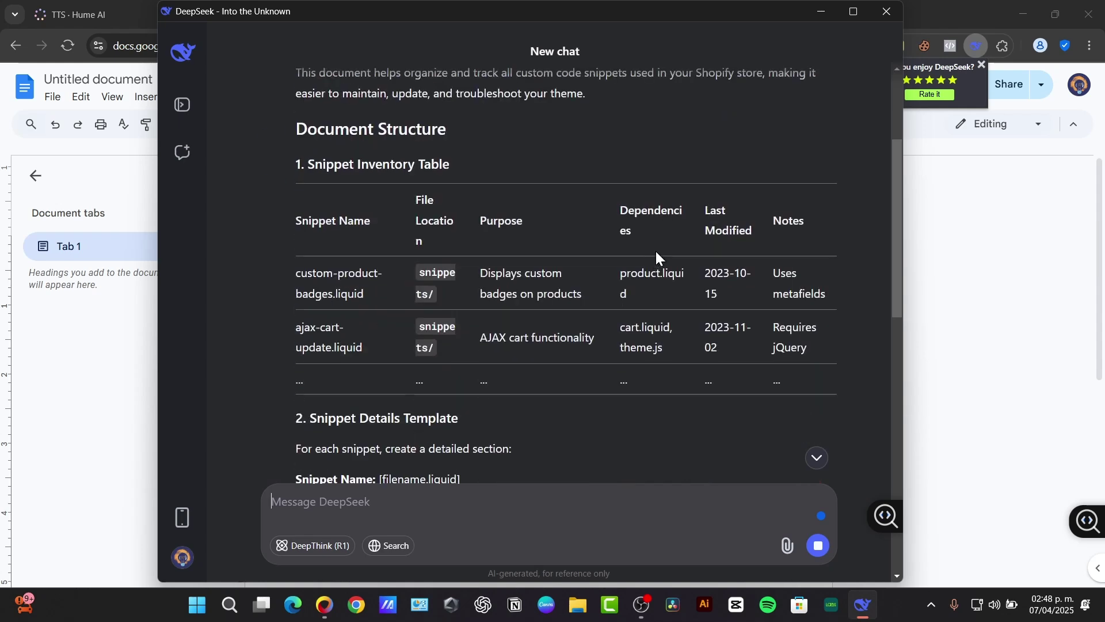
left_click_drag(344, 164, 501, 166)
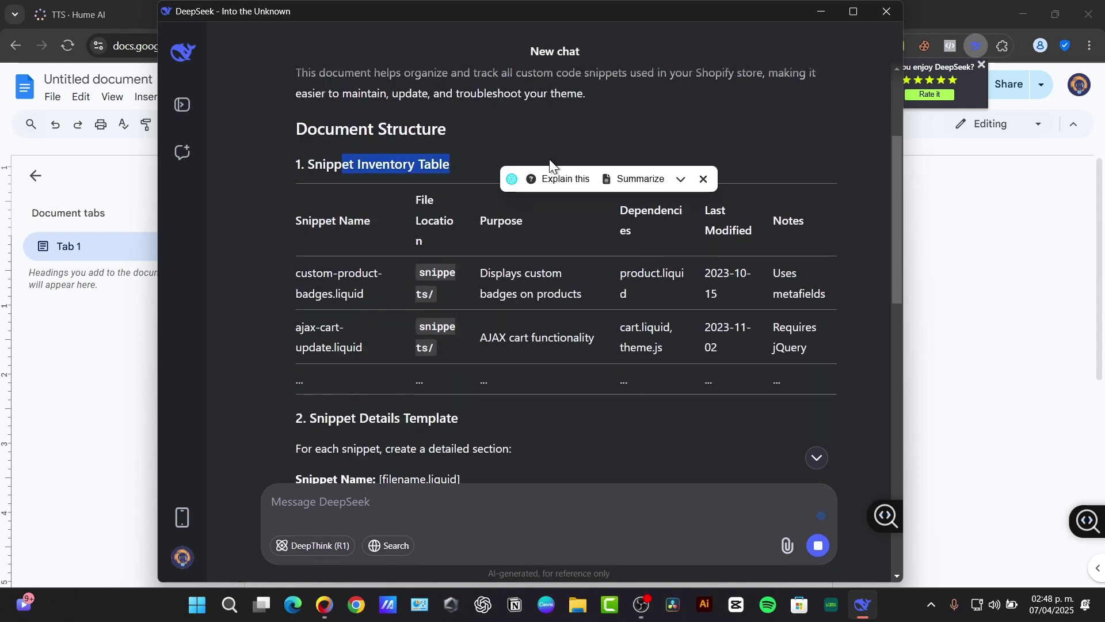
left_click(471, 184)
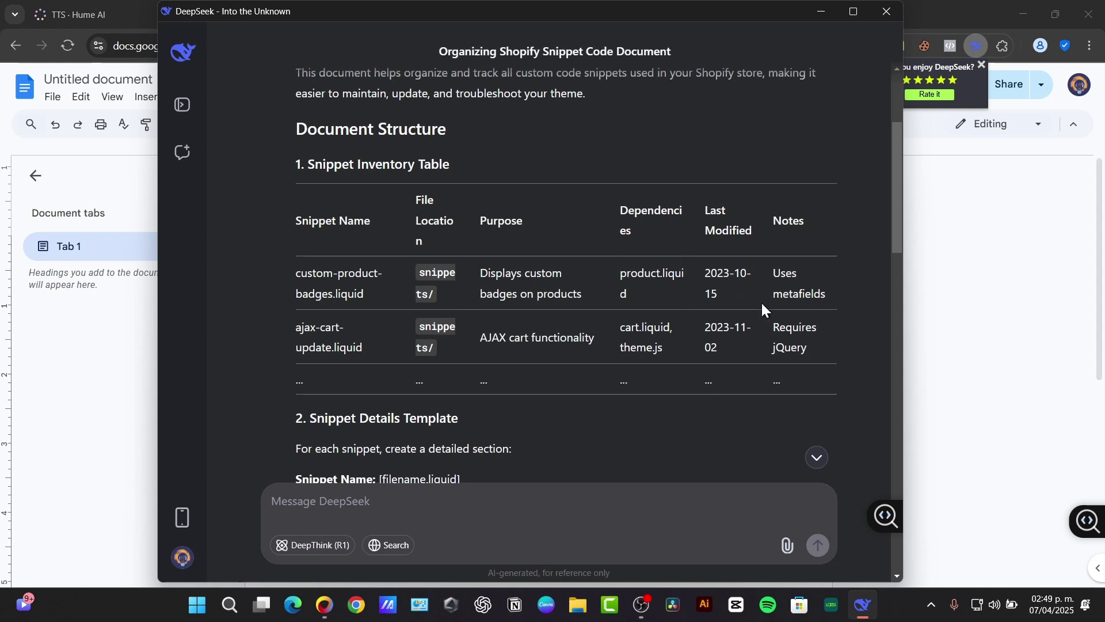
scroll(841, 311, "down", 3)
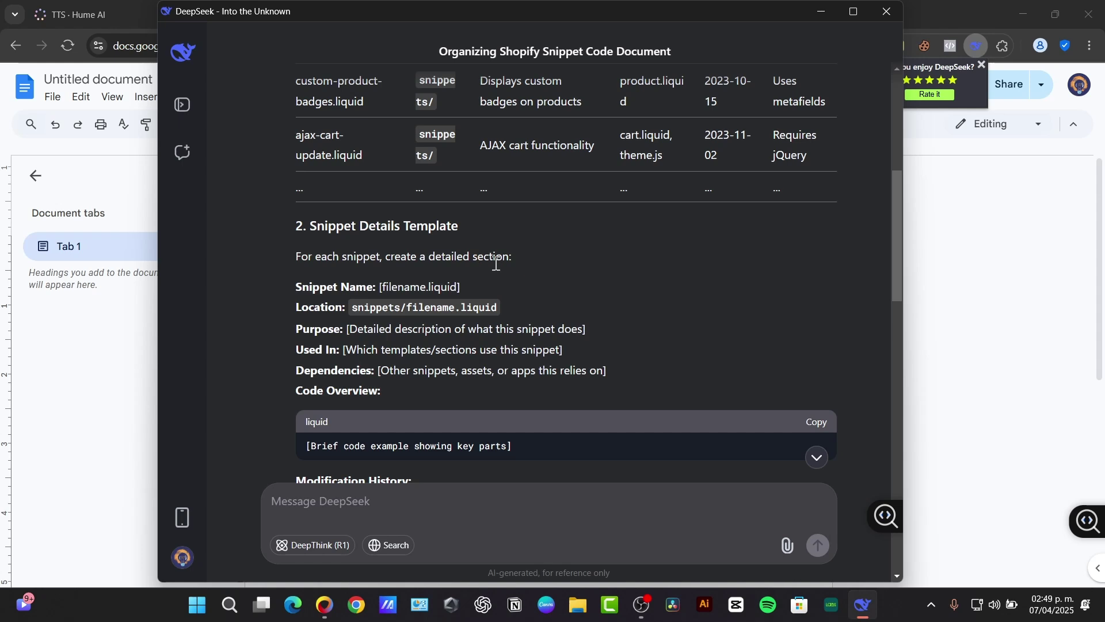
left_click_drag(351, 310, 476, 316)
left_click_drag(376, 328, 405, 331)
left_click(373, 348)
left_click_drag(372, 369, 379, 370)
scroll(402, 378, "down", 2)
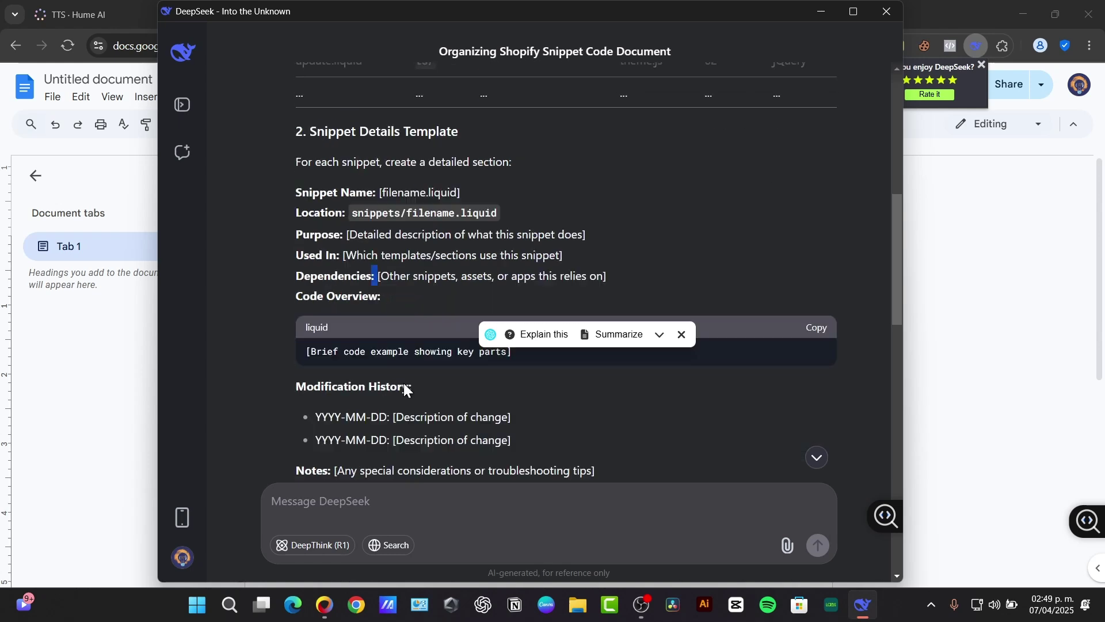
left_click(373, 254)
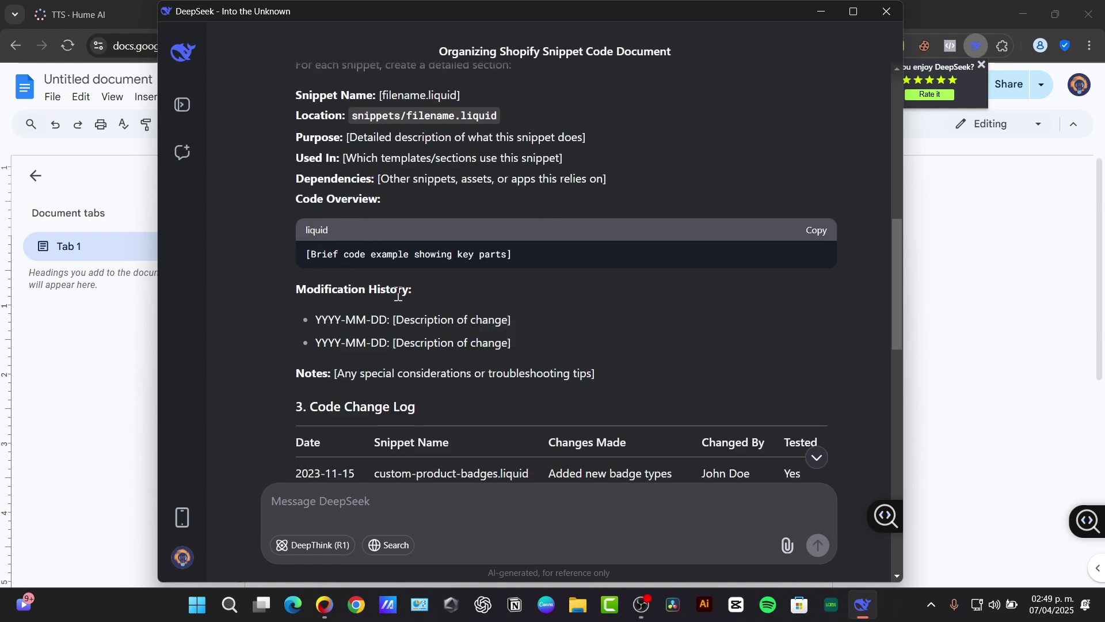
Step: Examine the Modification History, Code Change Log and file naming tips in DeepSeek's reply
scroll(398, 293, "down", 2)
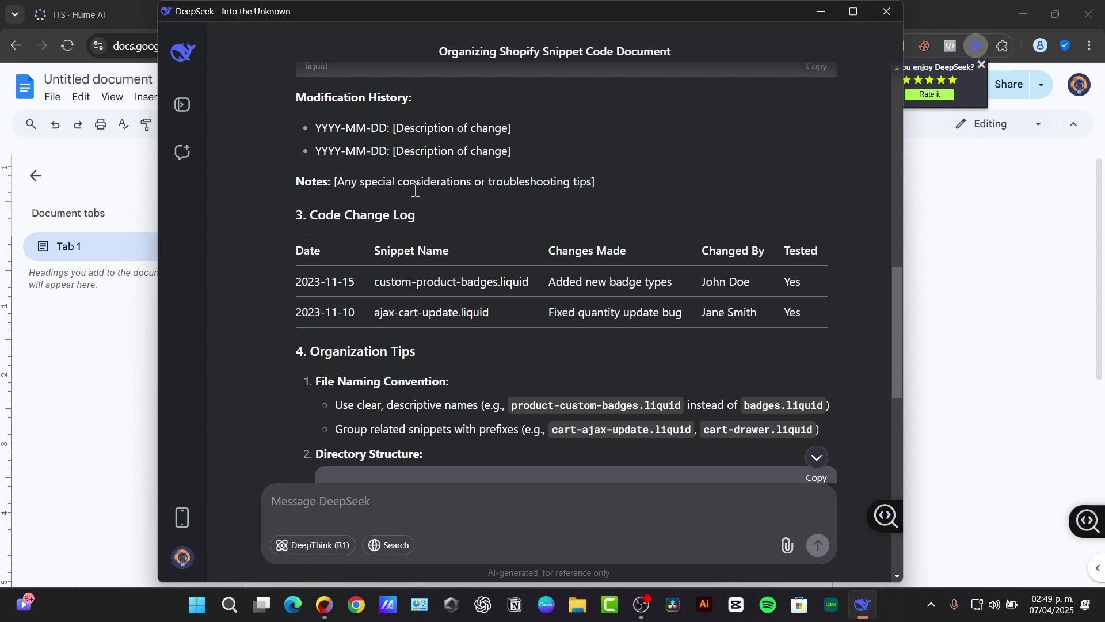
left_click_drag(510, 151, 421, 127)
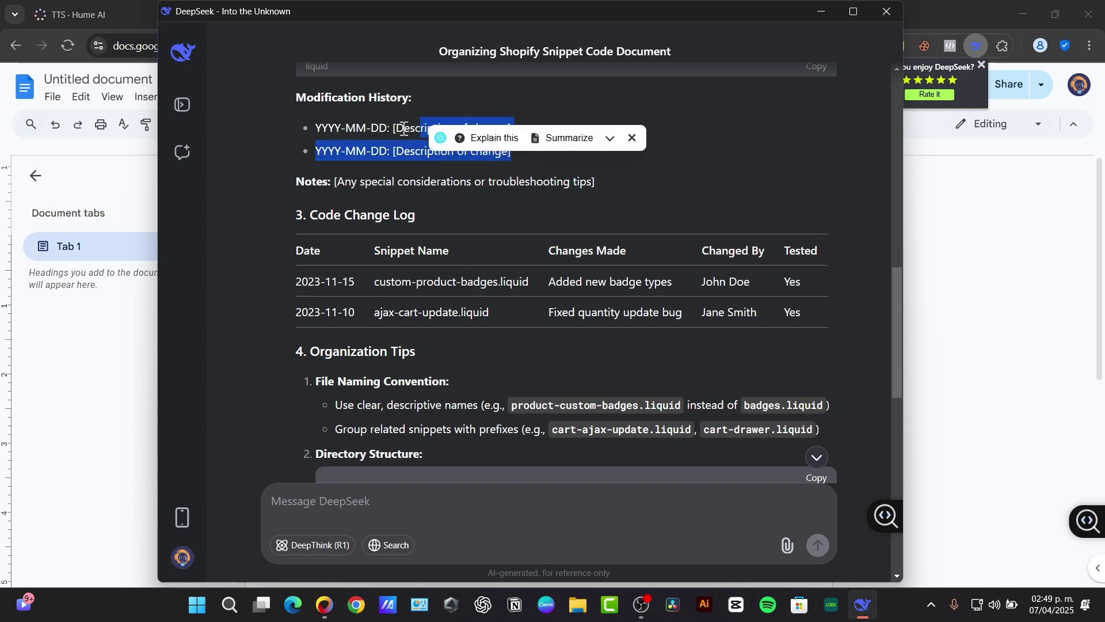
left_click(342, 185)
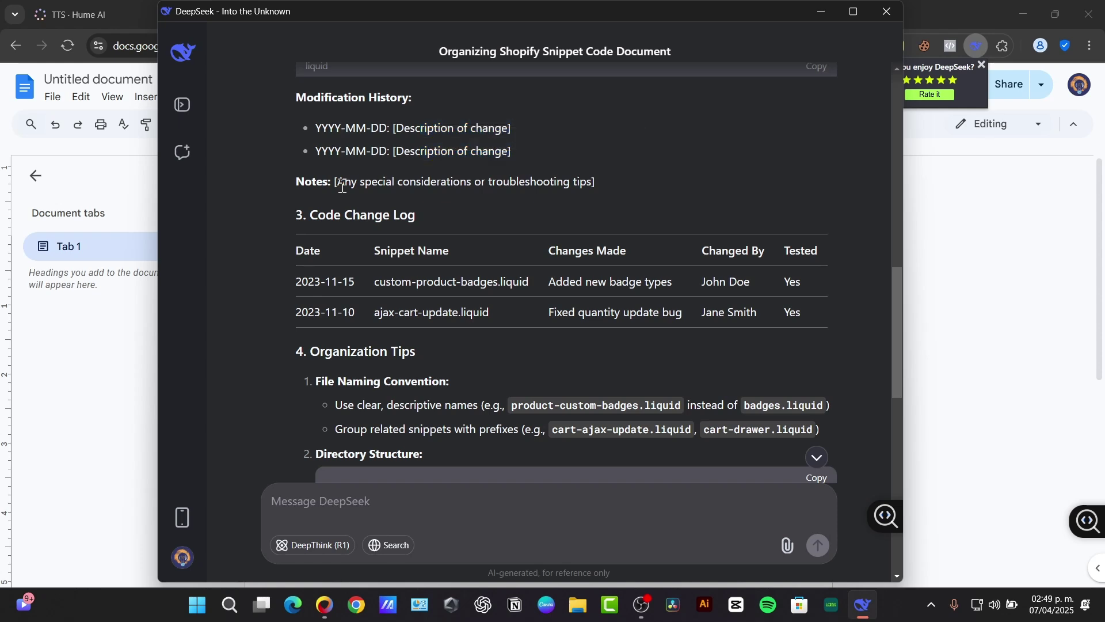
left_click_drag(353, 215, 445, 224)
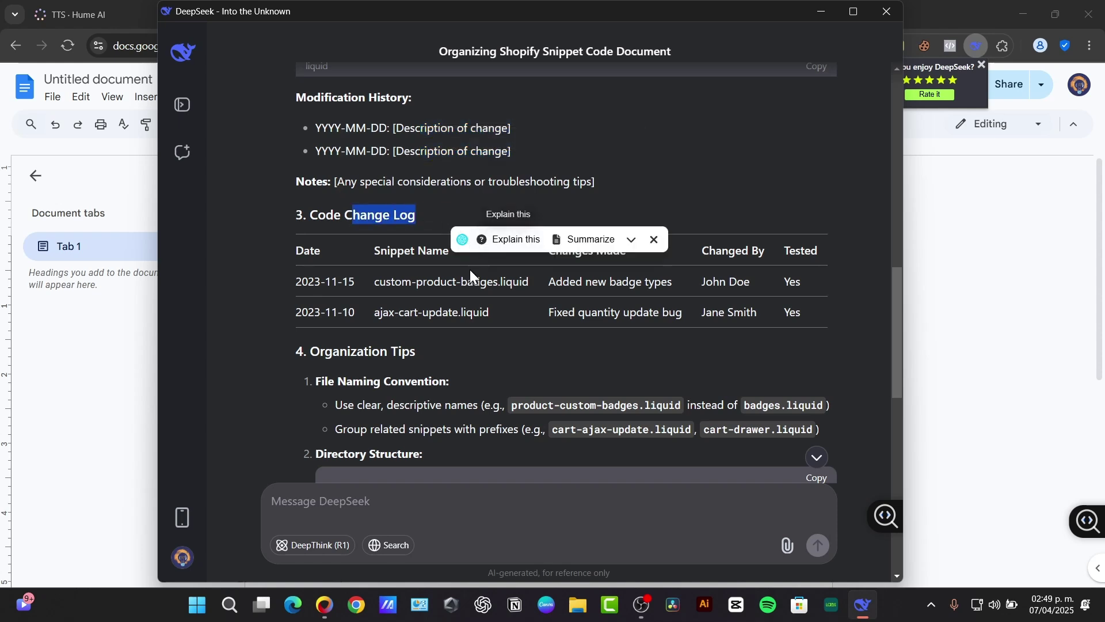
left_click_drag(300, 282, 473, 279)
left_click(531, 287)
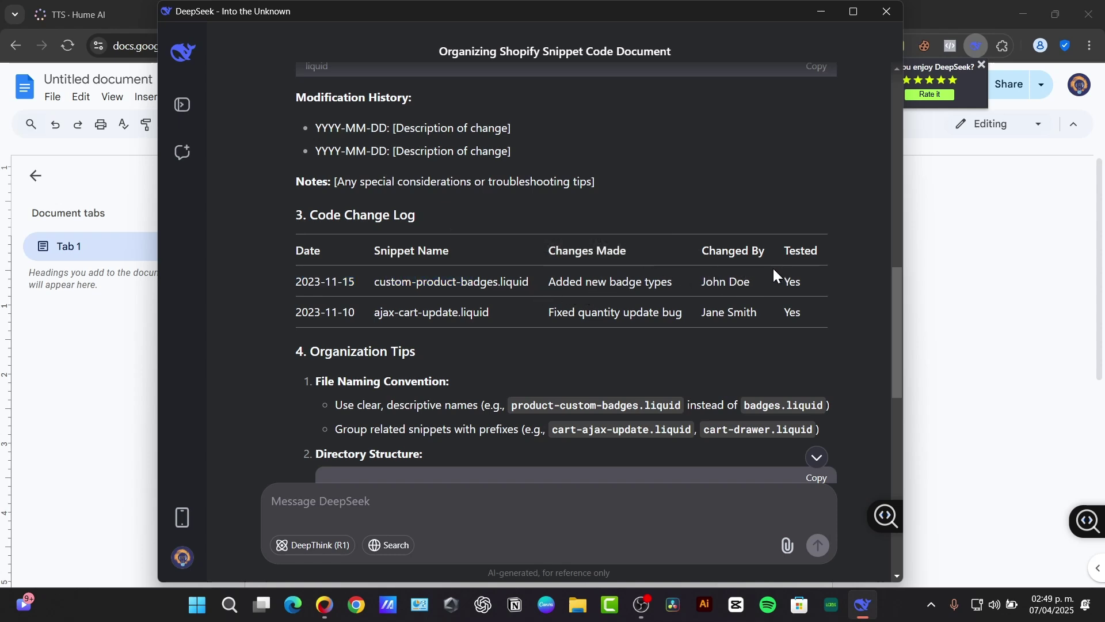
scroll(773, 268, "down", 3)
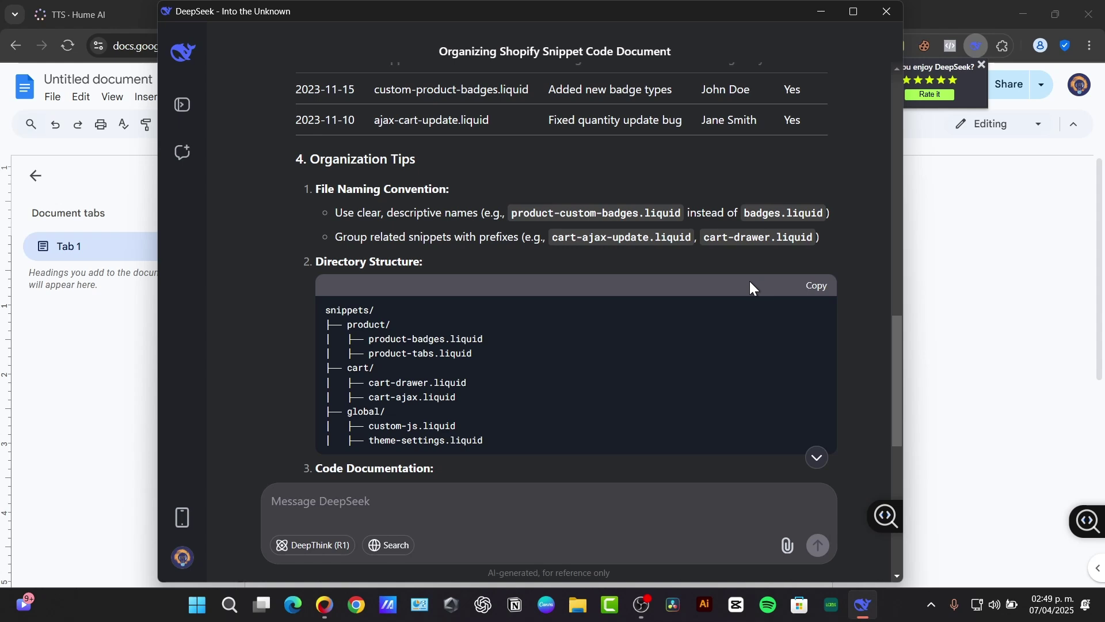
left_click_drag(744, 213, 826, 214)
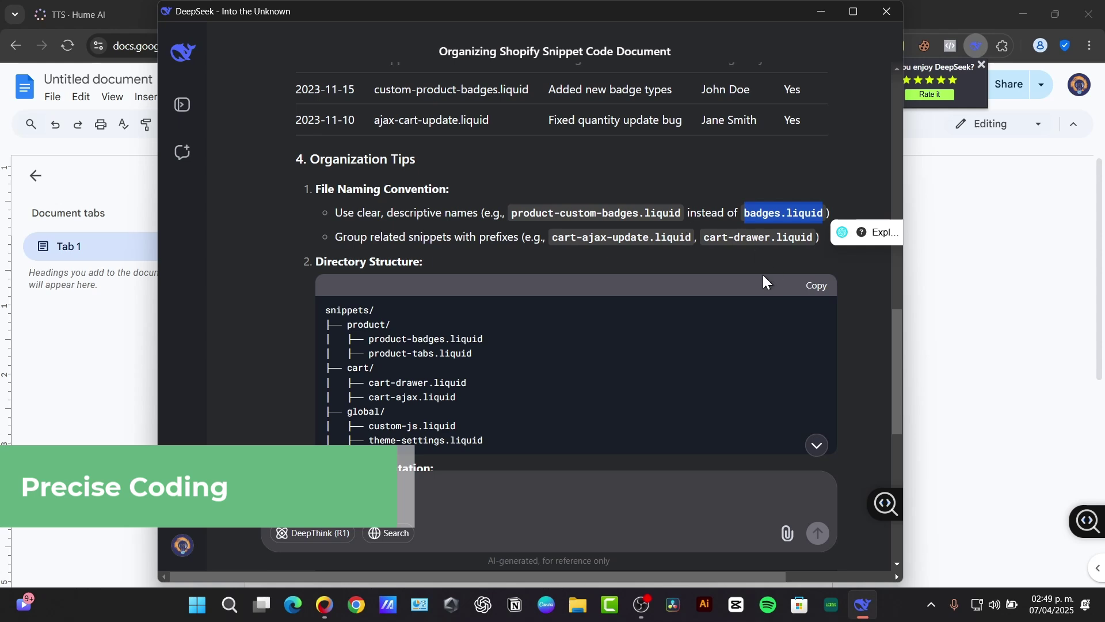
Step: Copy the snippets directory tree from DeepSeek's reply into the Google Docs document under the heading "Directory Structure"
scroll(764, 282, "down", 3)
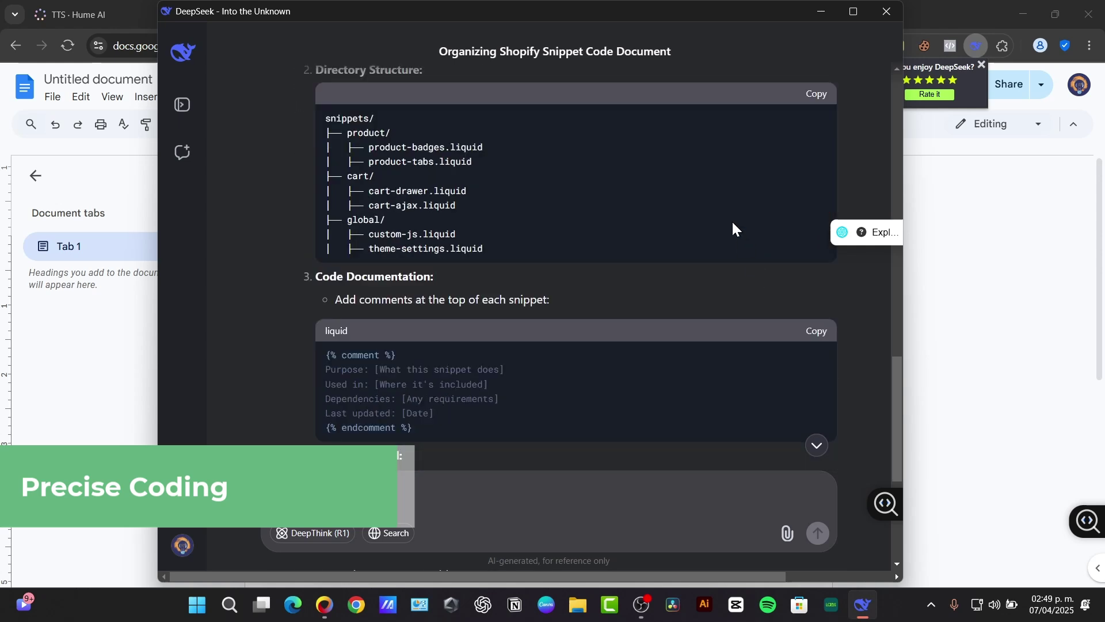
left_click(817, 98)
key("alt+Tab")
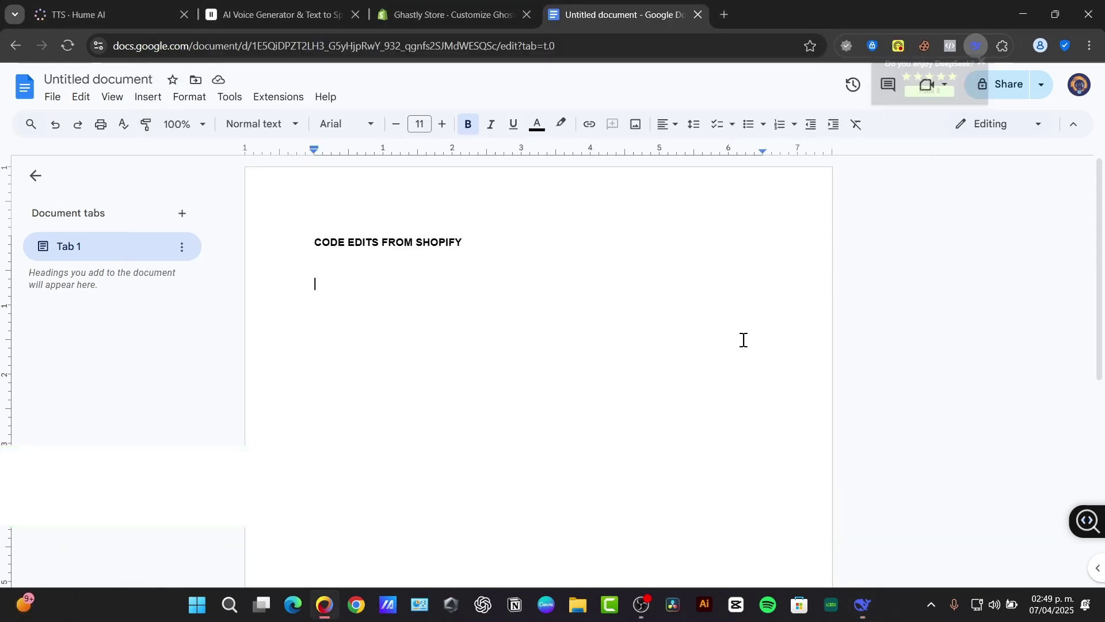
type("Direct")
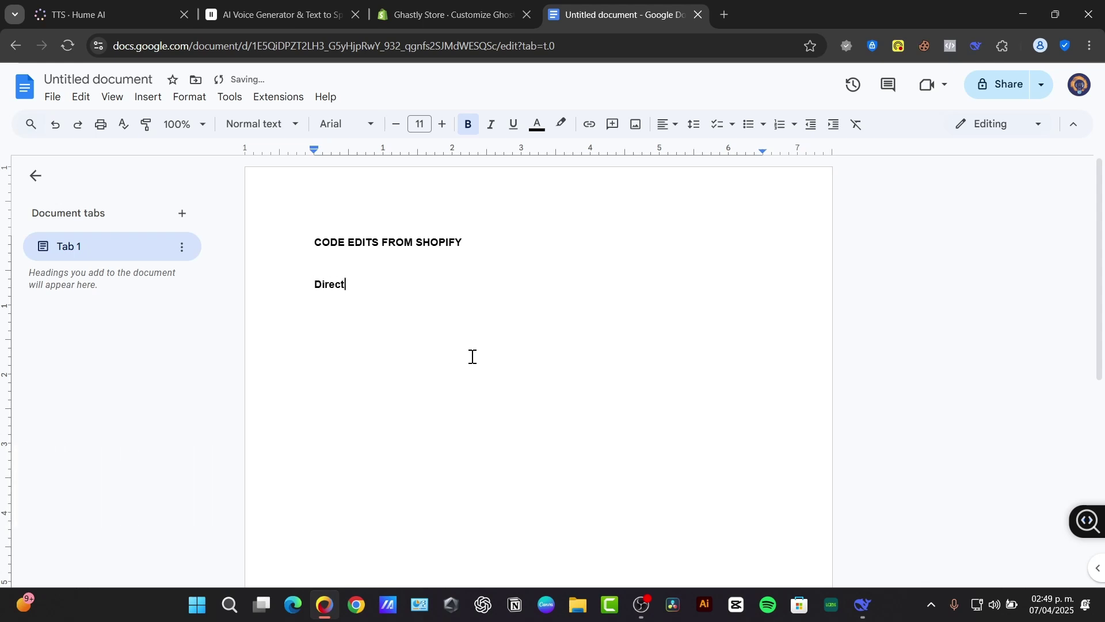
type("ory Structure")
key("Return")
key("ctrl+v")
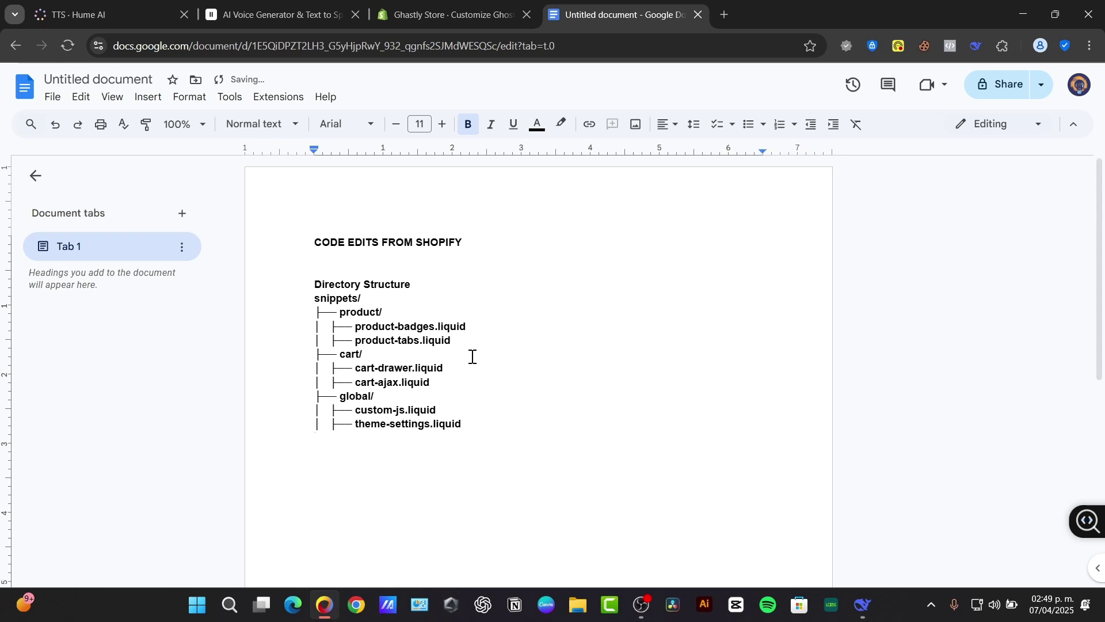
Step: Remove the bold formatting from the Directory Structure heading and the directory tree below it
left_click_drag(491, 414, 316, 271)
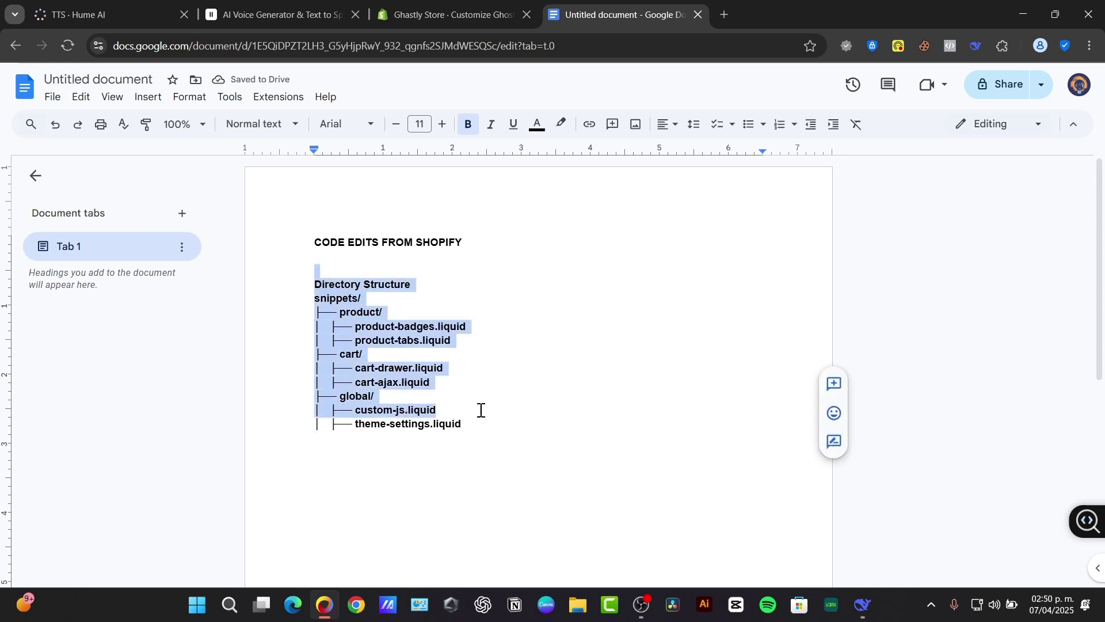
left_click_drag(482, 426, 315, 288)
key("ctrl+b")
left_click(482, 430)
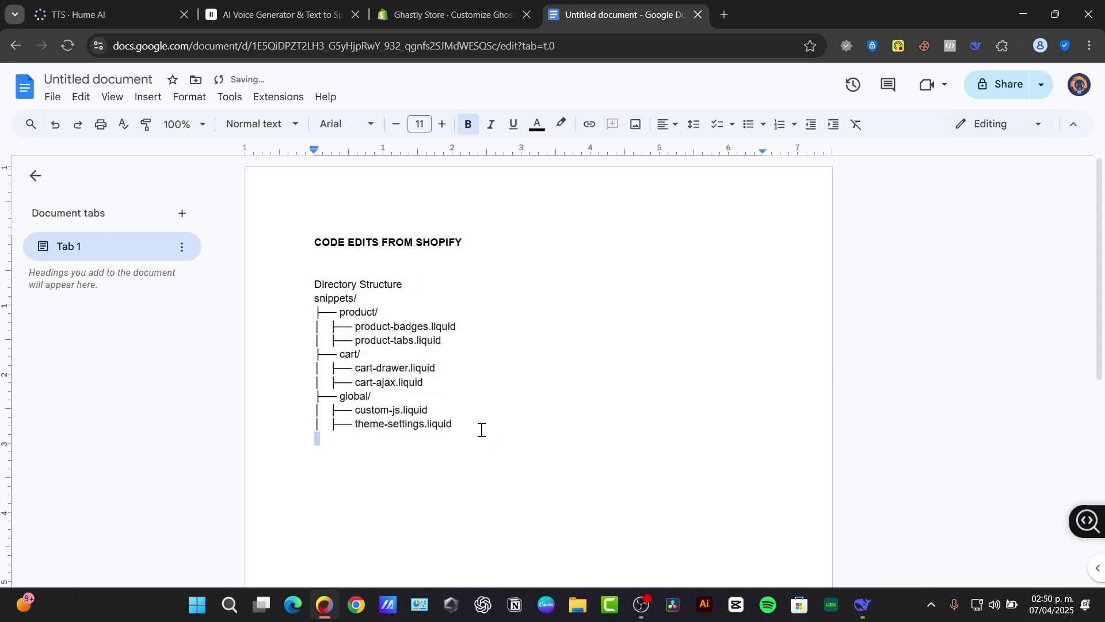
Step: Copy DeepSeek's liquid comment template into the Google Docs document below the directory tree, under the heading "Code Documentation"
left_click(863, 604)
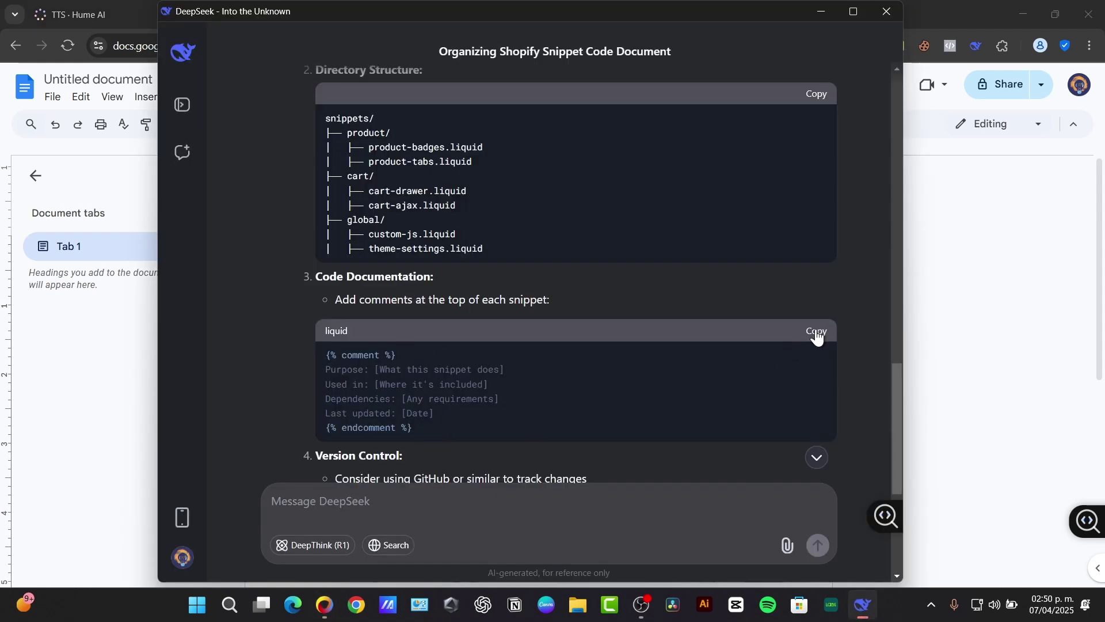
left_click(817, 332)
left_click(1024, 365)
type("C")
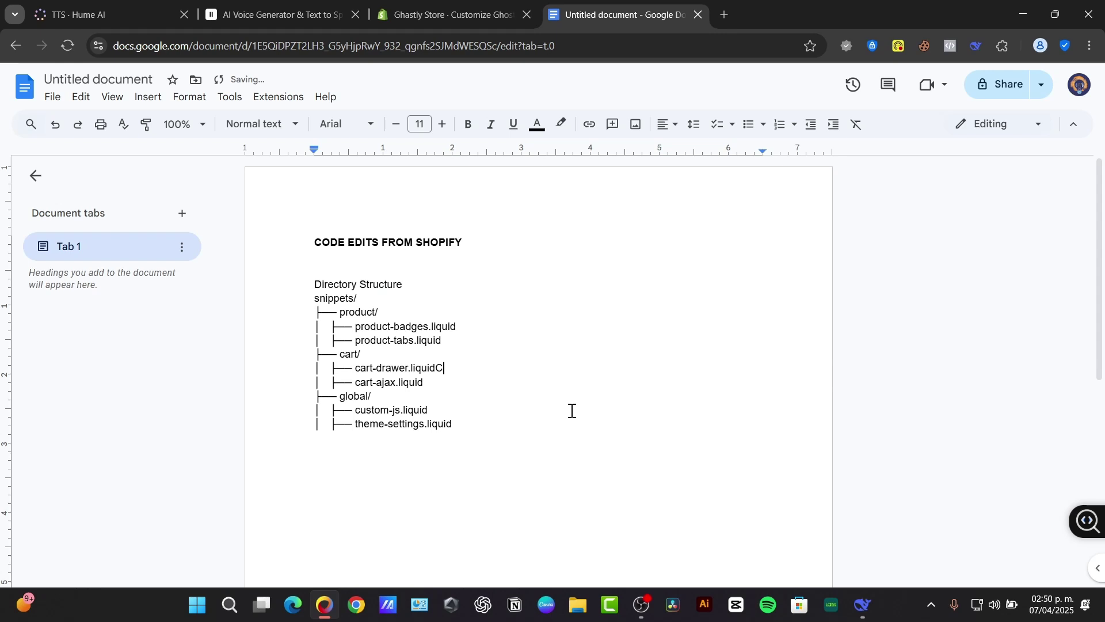
key("BackSpace")
left_click(573, 467)
type("Code Documentation")
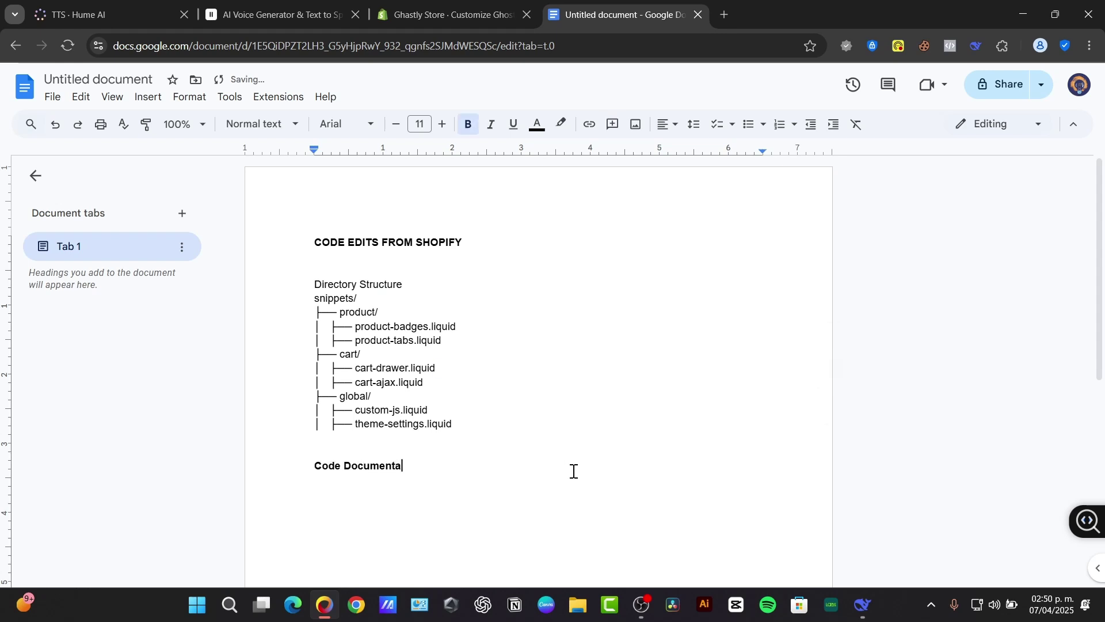
key("Return")
key("ctrl+v")
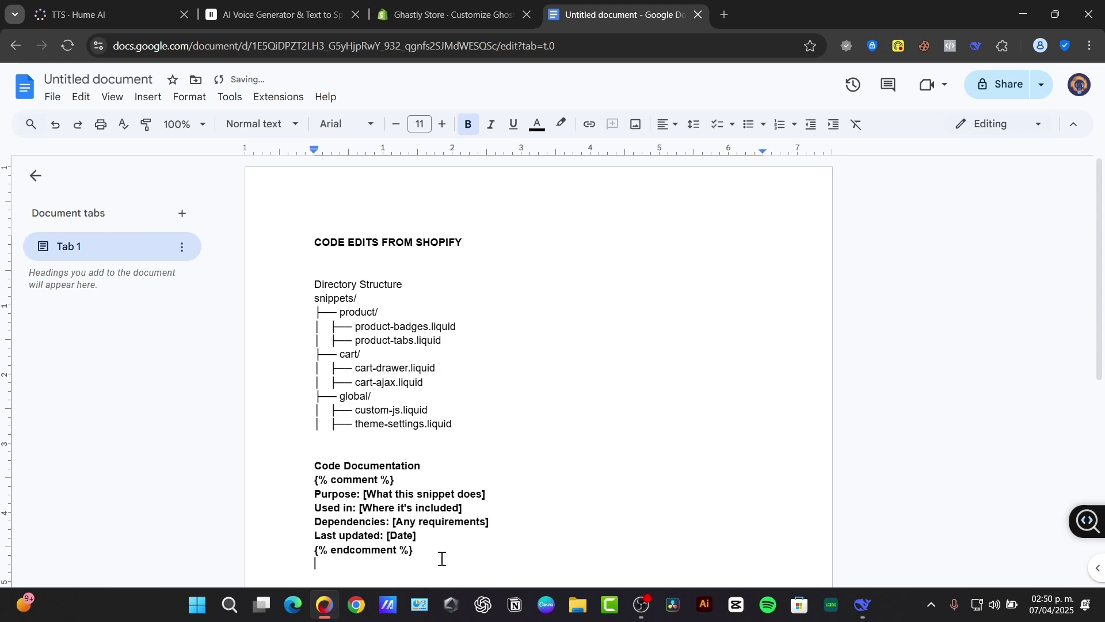
Step: Remove the bold from the pasted comment template and make the Directory Structure heading bold
left_click_drag(442, 558, 311, 483)
key("ctrl+b")
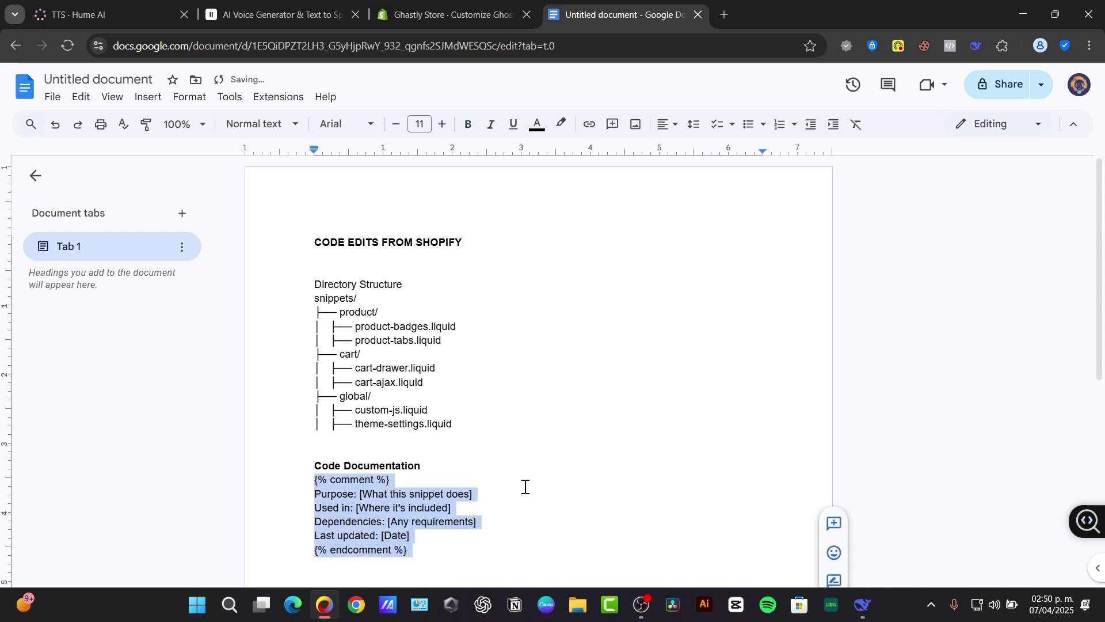
left_click(525, 487)
triple_click(378, 285)
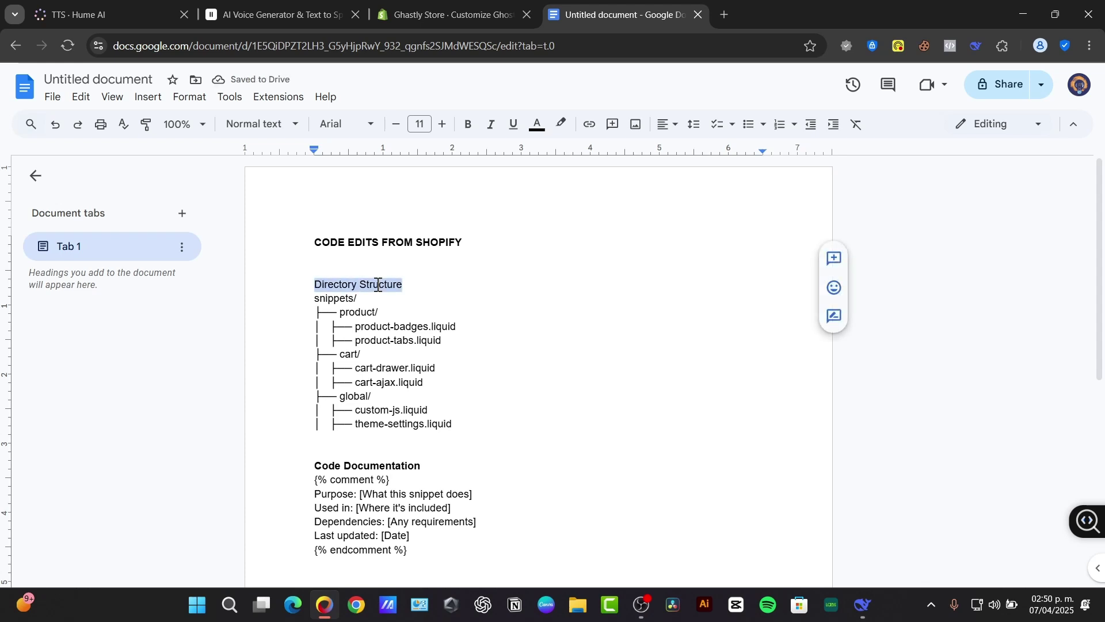
key("ctrl+b")
left_click(545, 325)
scroll(541, 447, "down", 3)
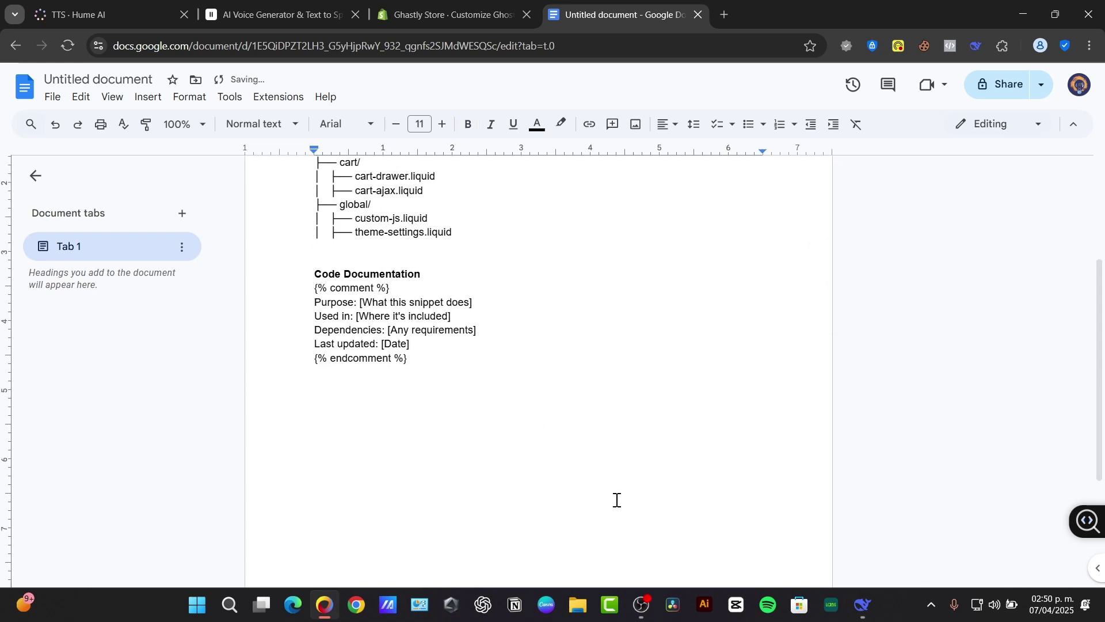
scroll(617, 501, "up", 3)
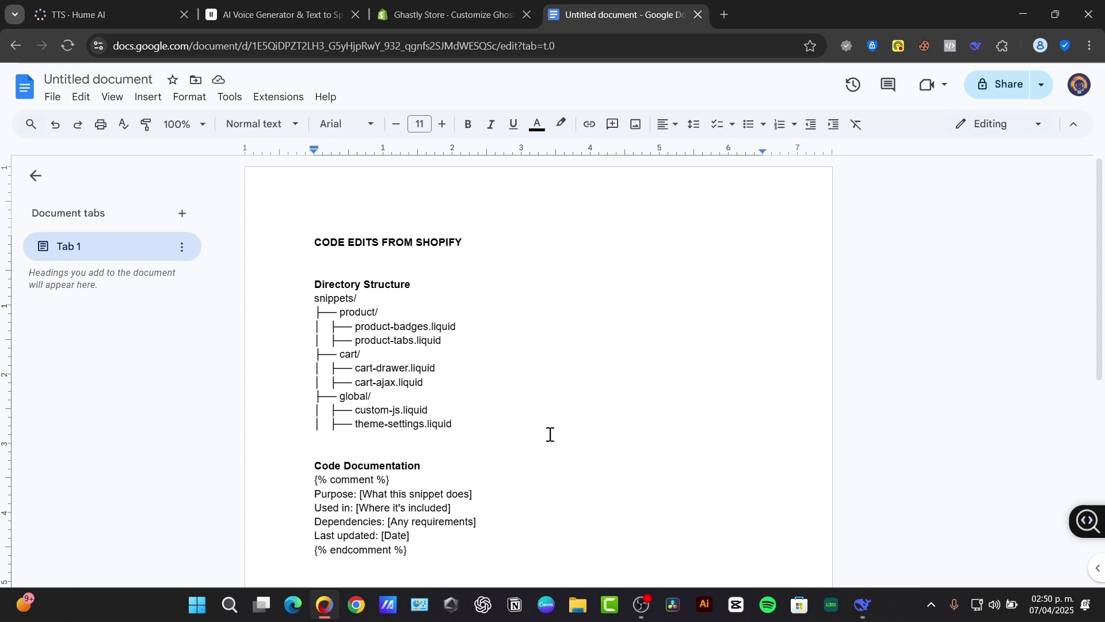
Step: Switch to Shopify, leave the theme customizer and open the code editor for the Ghost theme
left_click(446, 5)
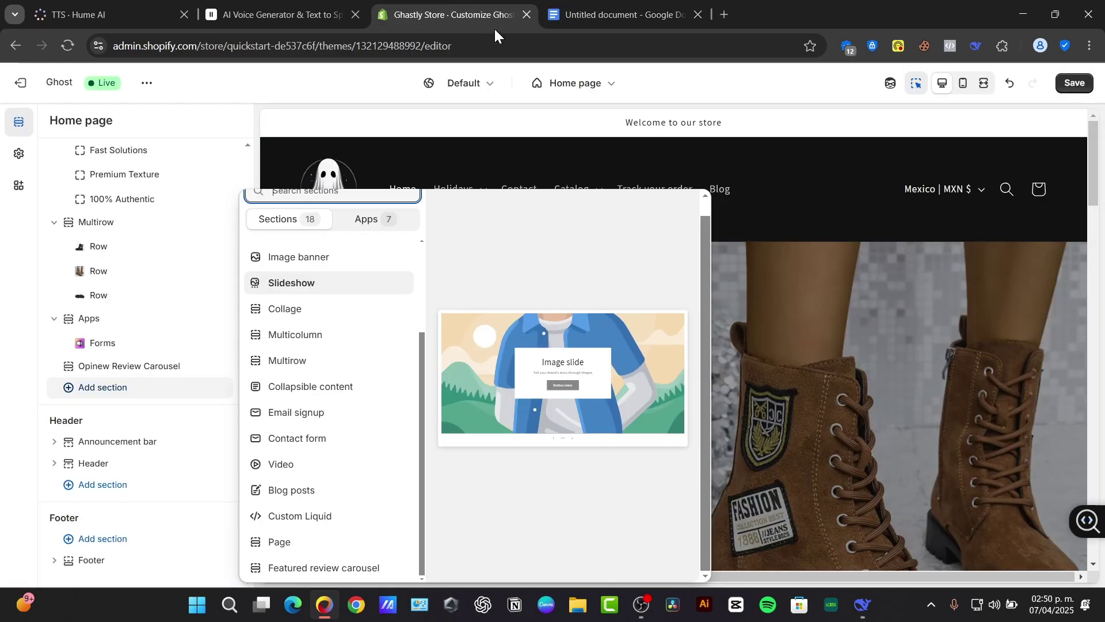
left_click(14, 92)
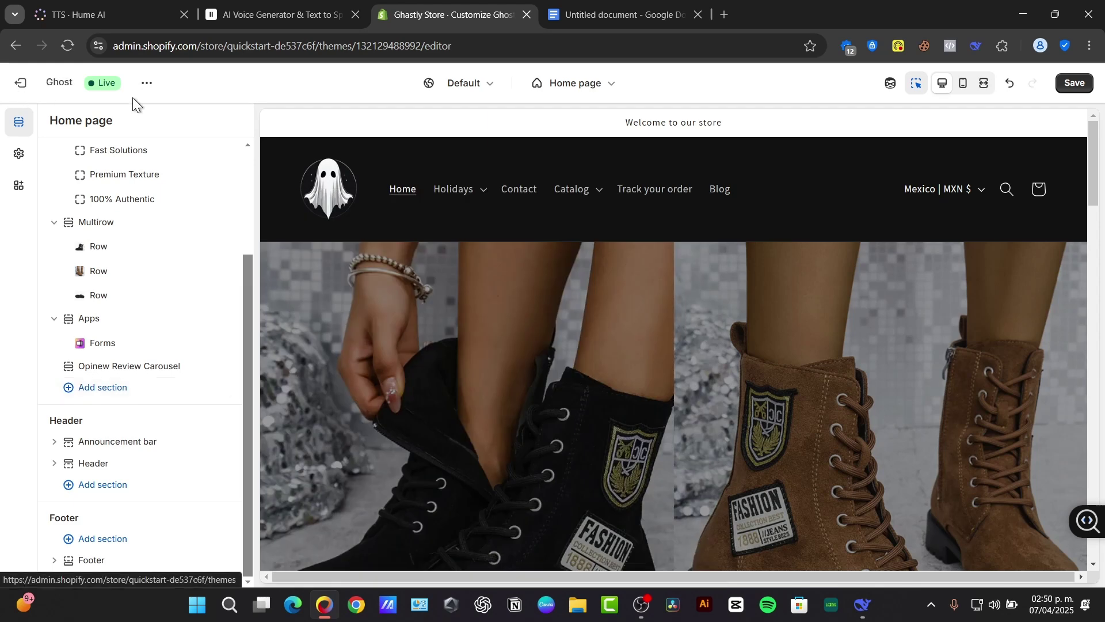
left_click(20, 82)
left_click(722, 371)
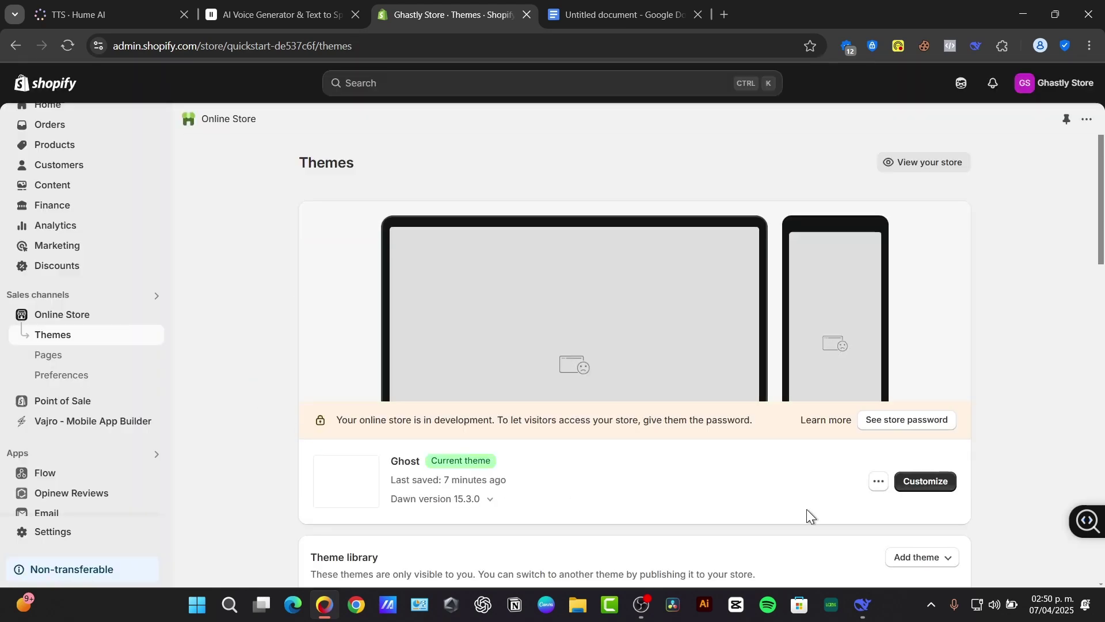
left_click(876, 484)
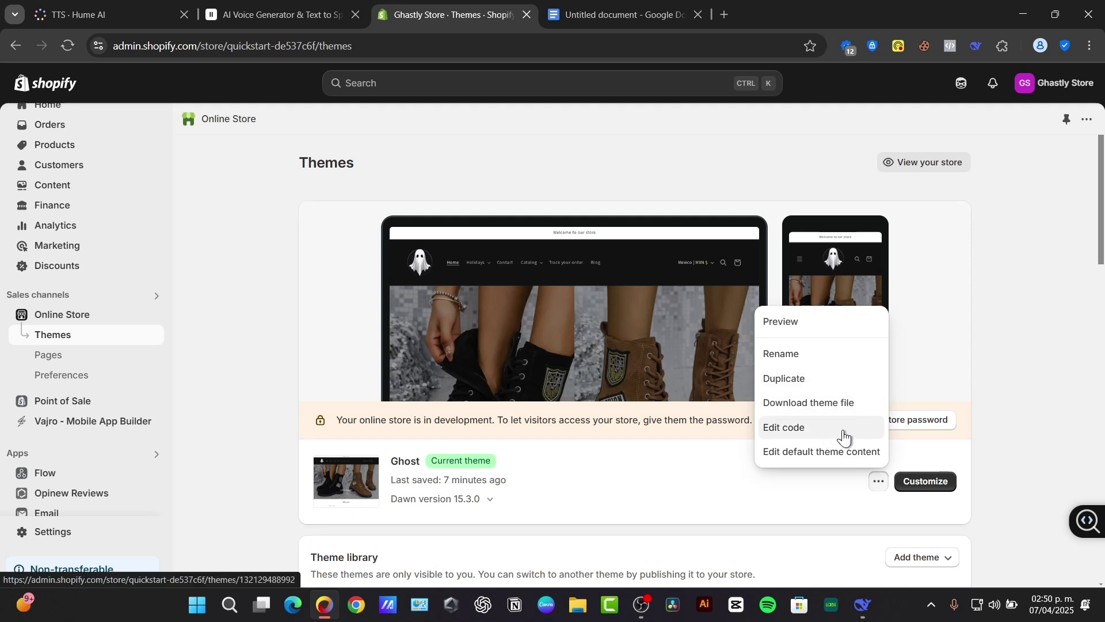
left_click(825, 436)
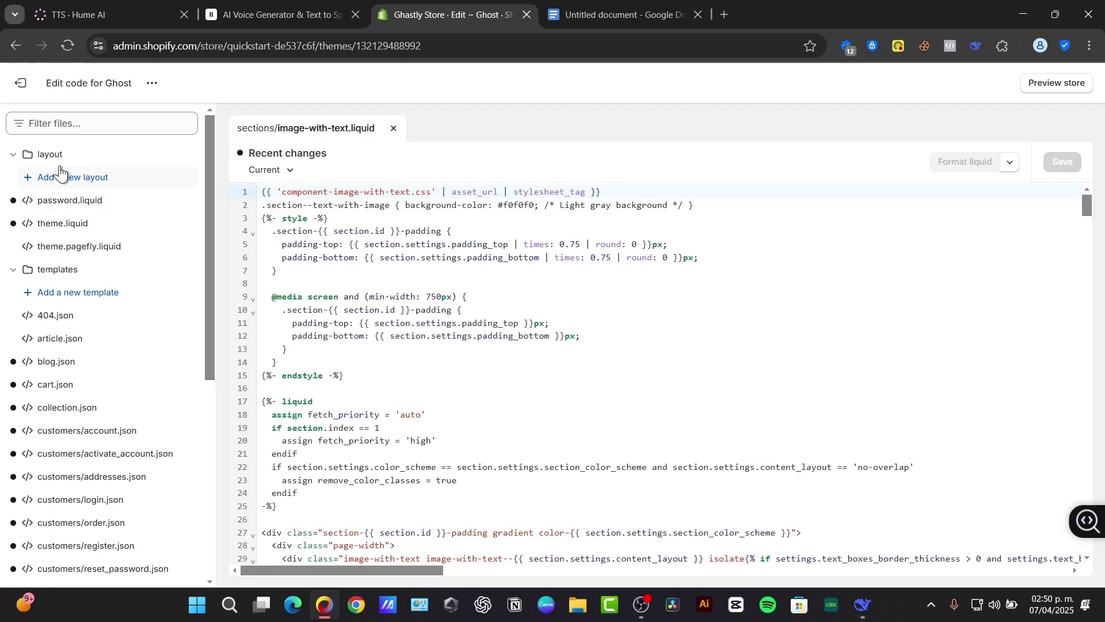
Step: Add a new snippet file named custom-product-details to the theme's snippets folder
left_click(12, 154)
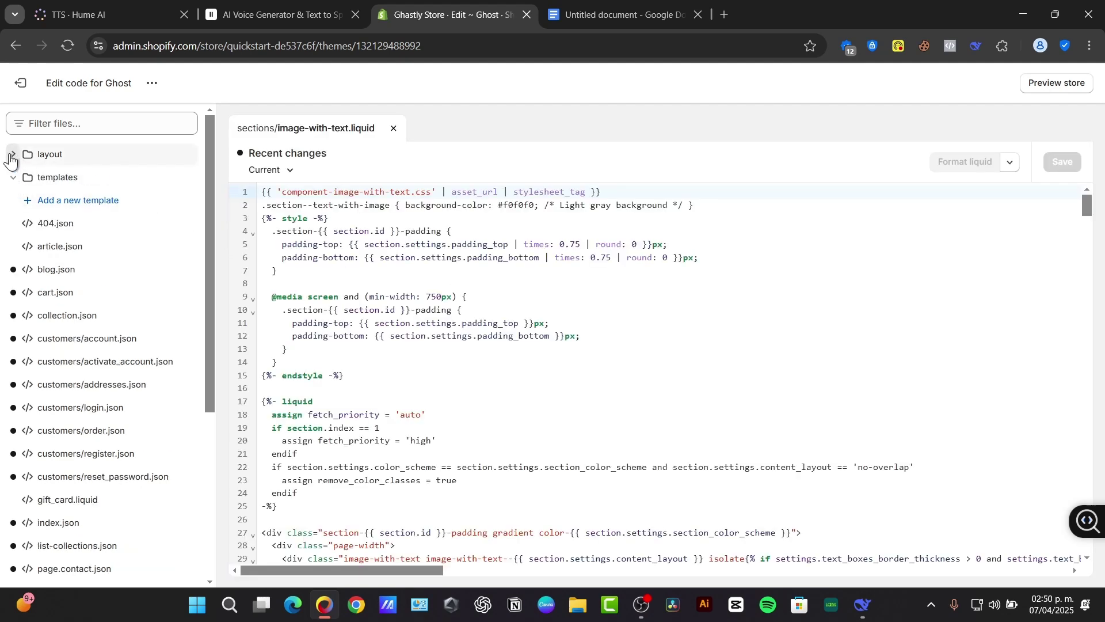
left_click(13, 177)
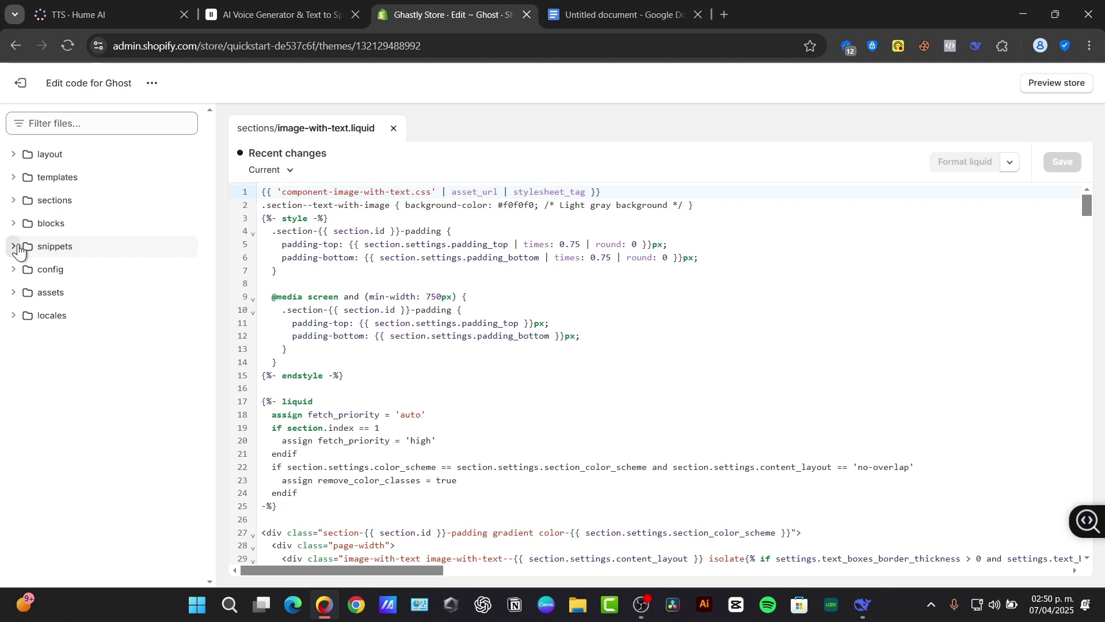
left_click(44, 250)
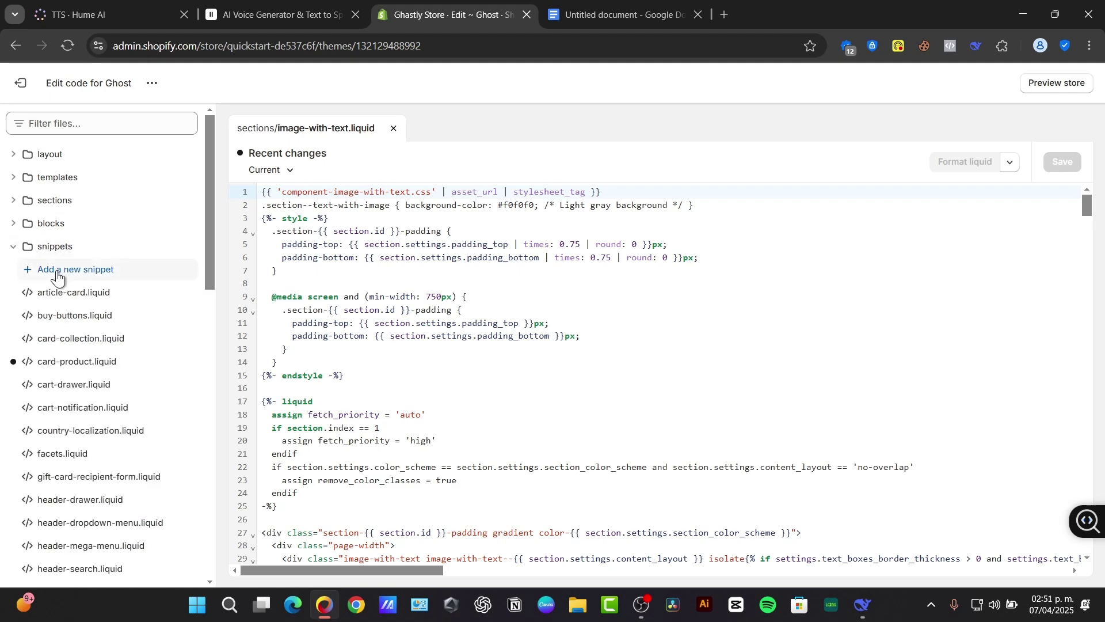
left_click(57, 278)
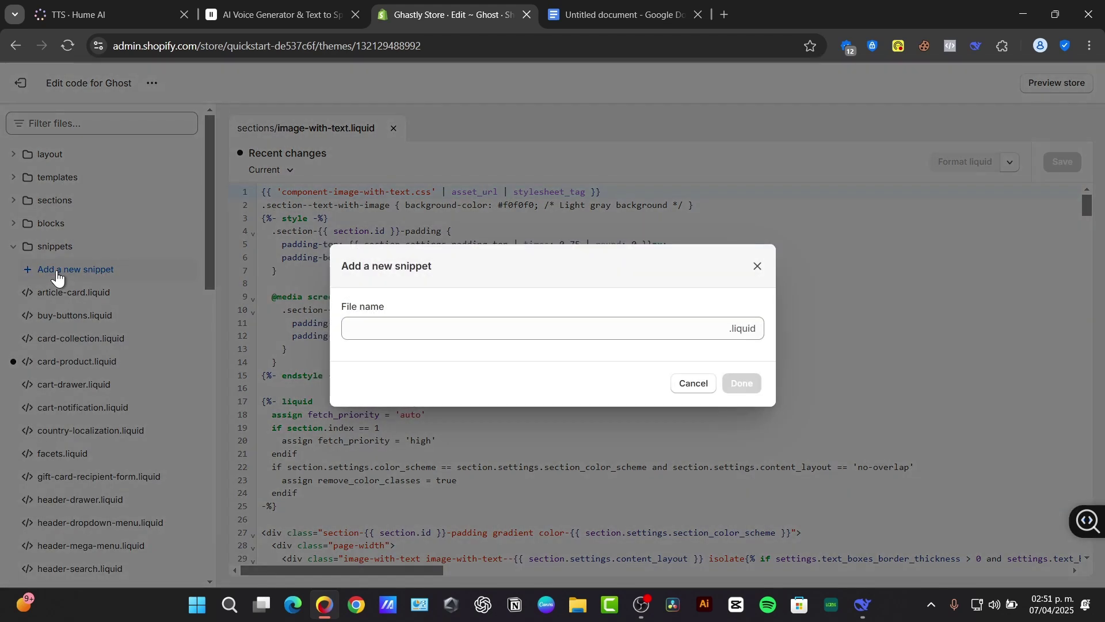
left_click(457, 318)
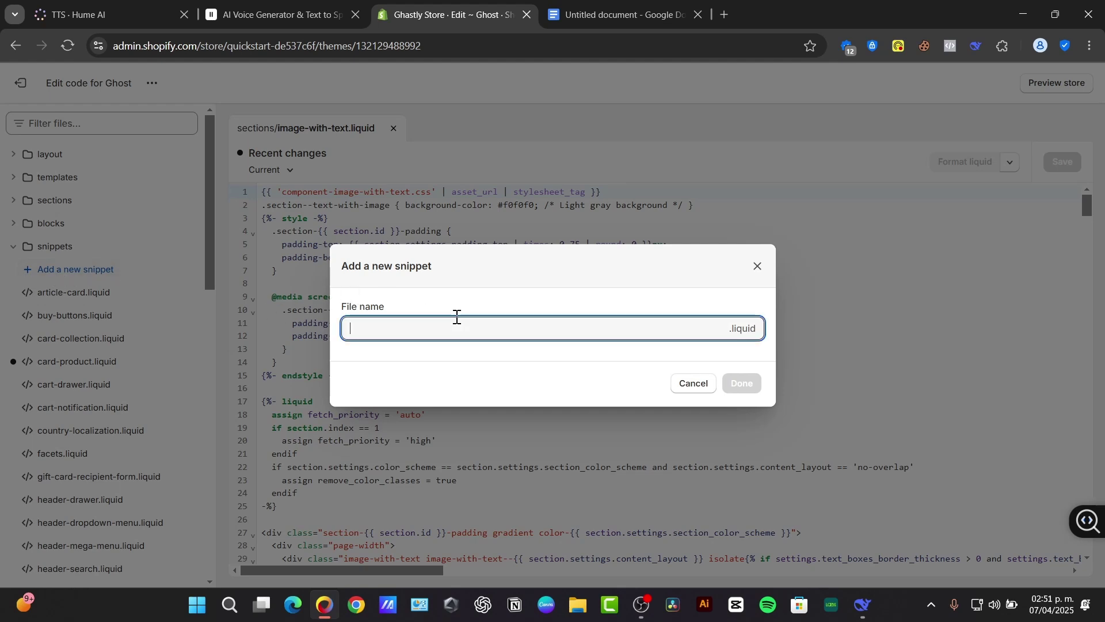
type("custom")
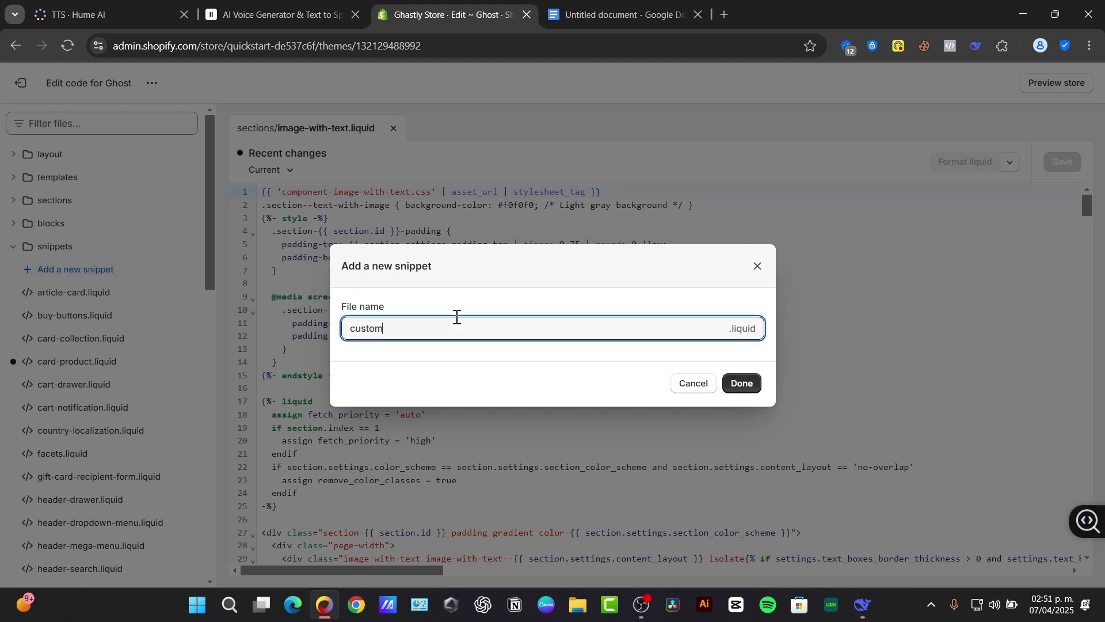
type("-product-")
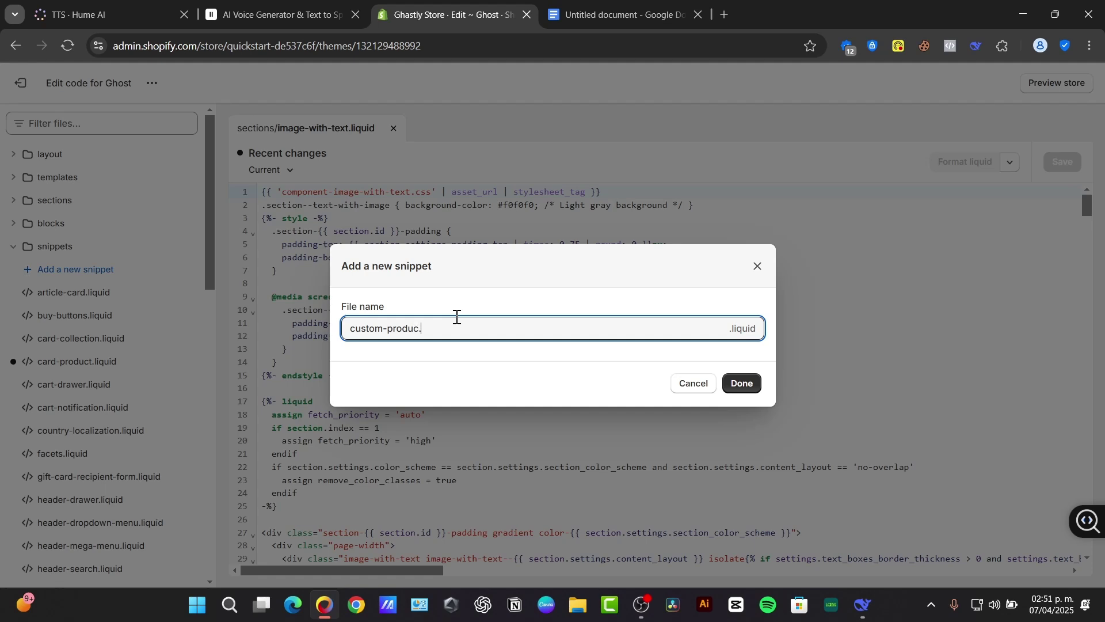
type("de")
key("BackSpace")
key("BackSpace")
type("-details")
left_click(732, 388)
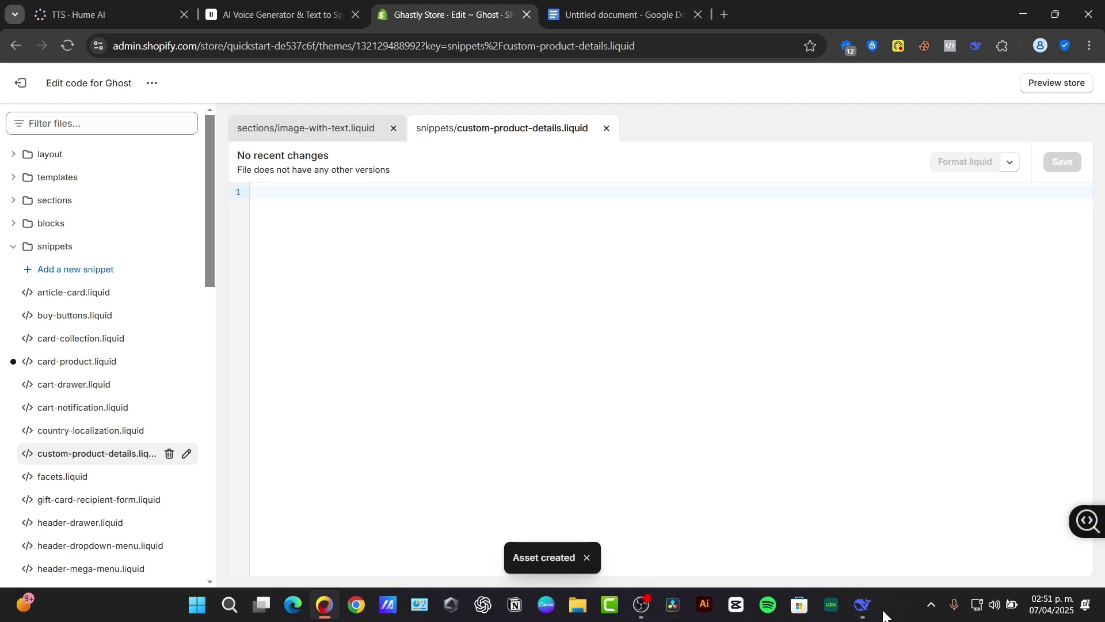
Step: Fill custom-product-details.liquid with the line % render 'snippet-name' % and the document's directory tree, save it and exit the code editor
left_click(616, 14)
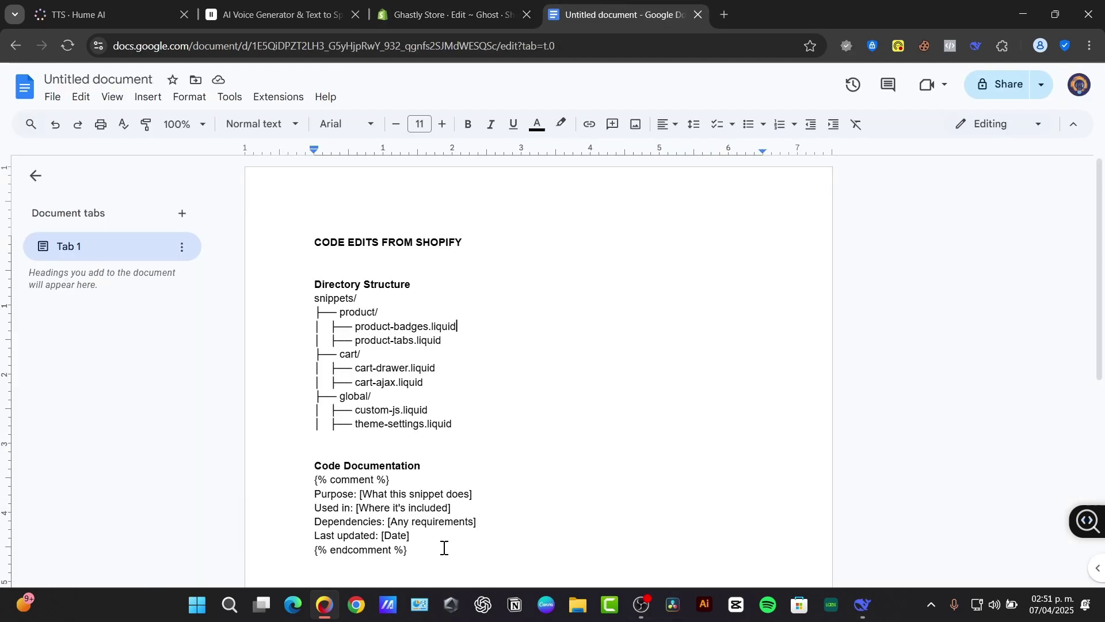
left_click_drag(444, 547, 443, 521)
left_click_drag(454, 425, 306, 272)
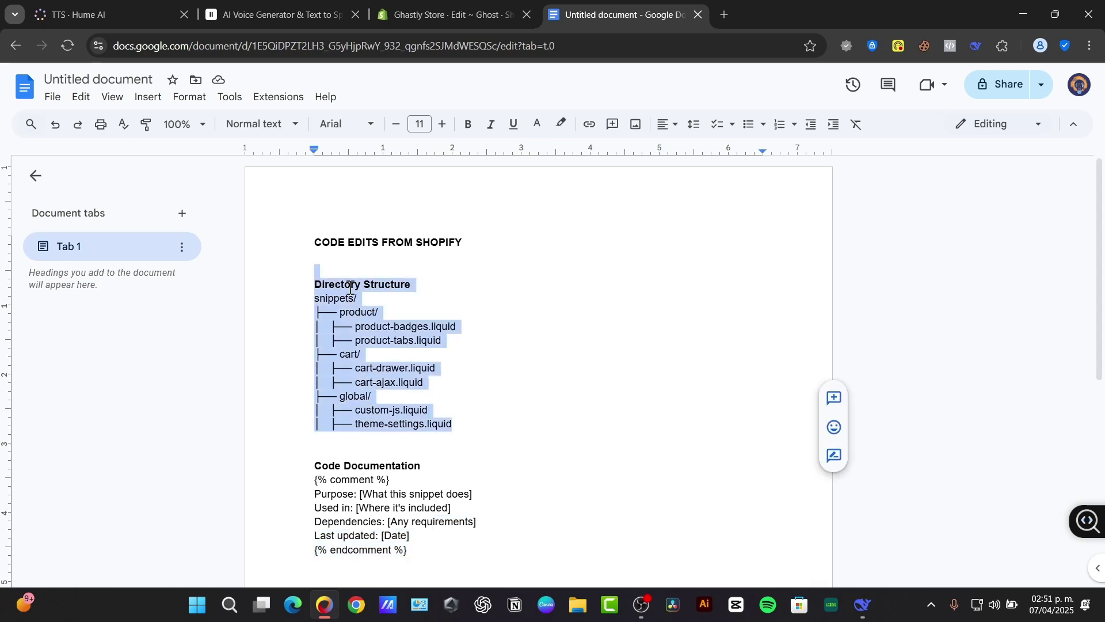
left_click(443, 14)
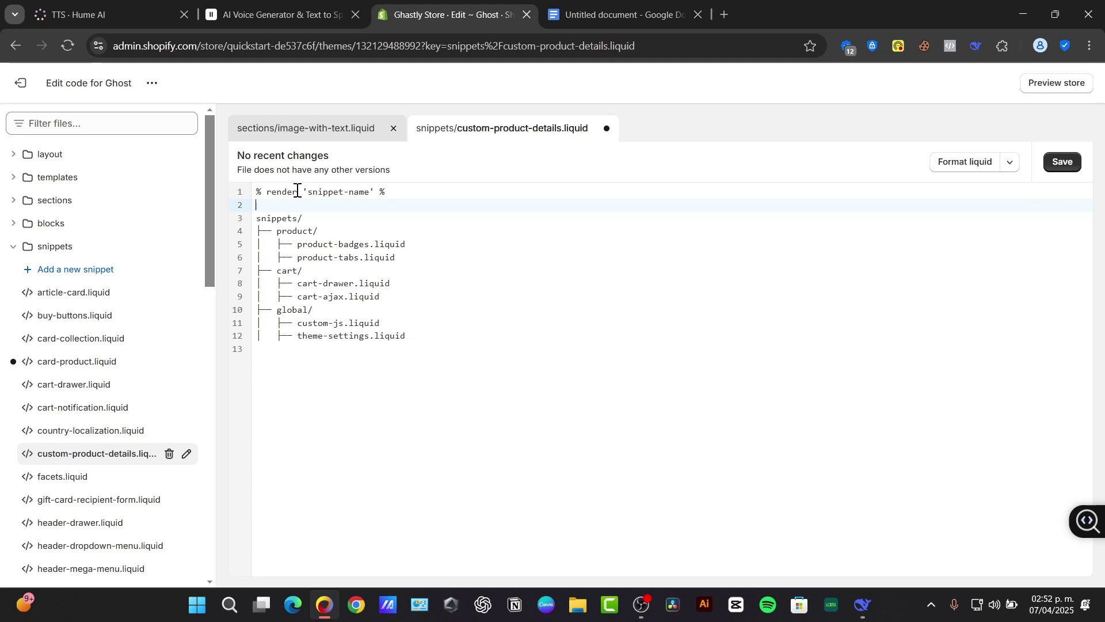
left_click(787, 409)
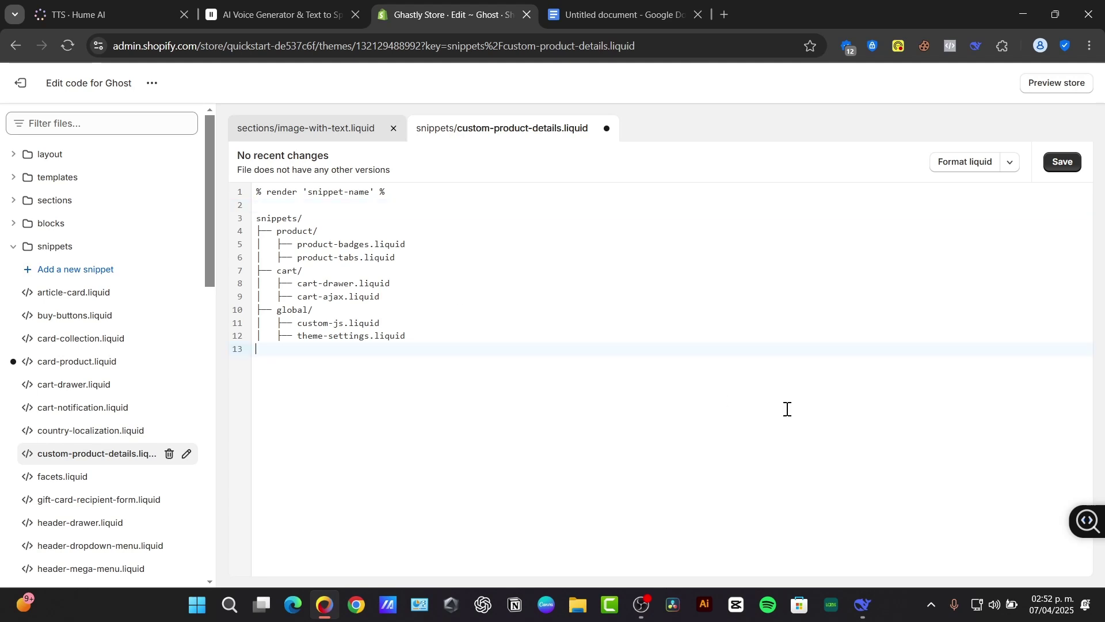
left_click(1065, 163)
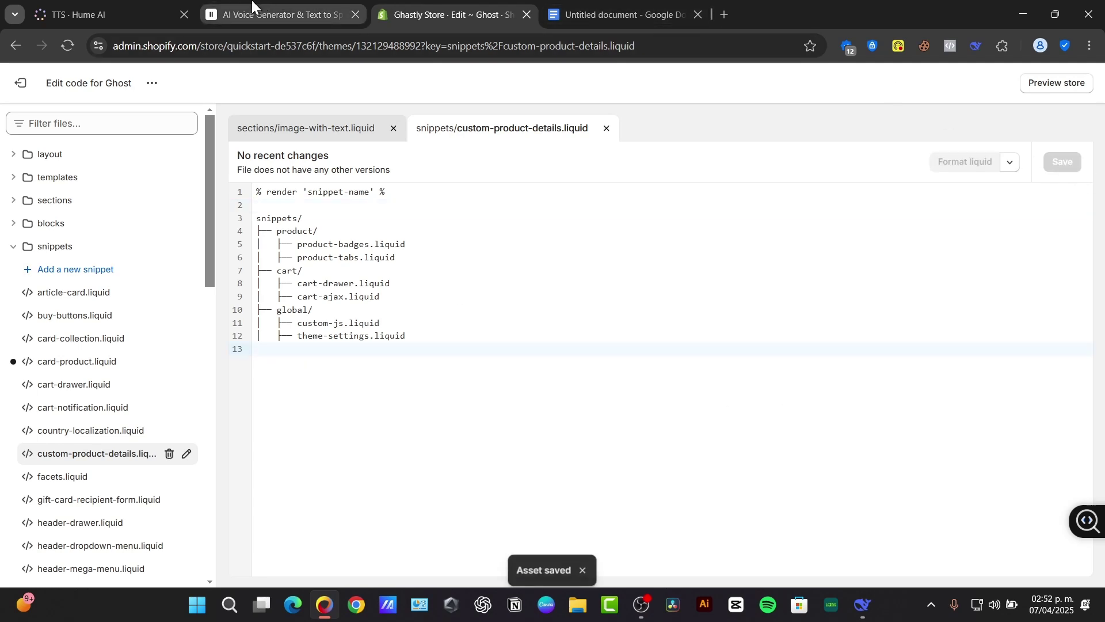
left_click(18, 86)
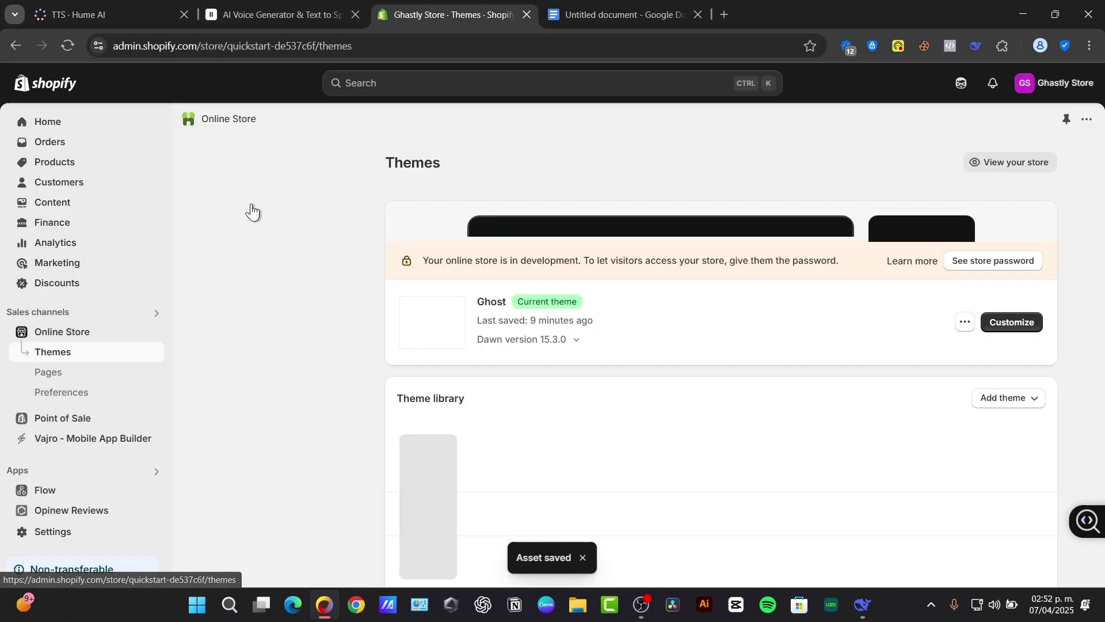
Step: Duplicate the current Ghost theme in the Shopify themes list
left_click(95, 473)
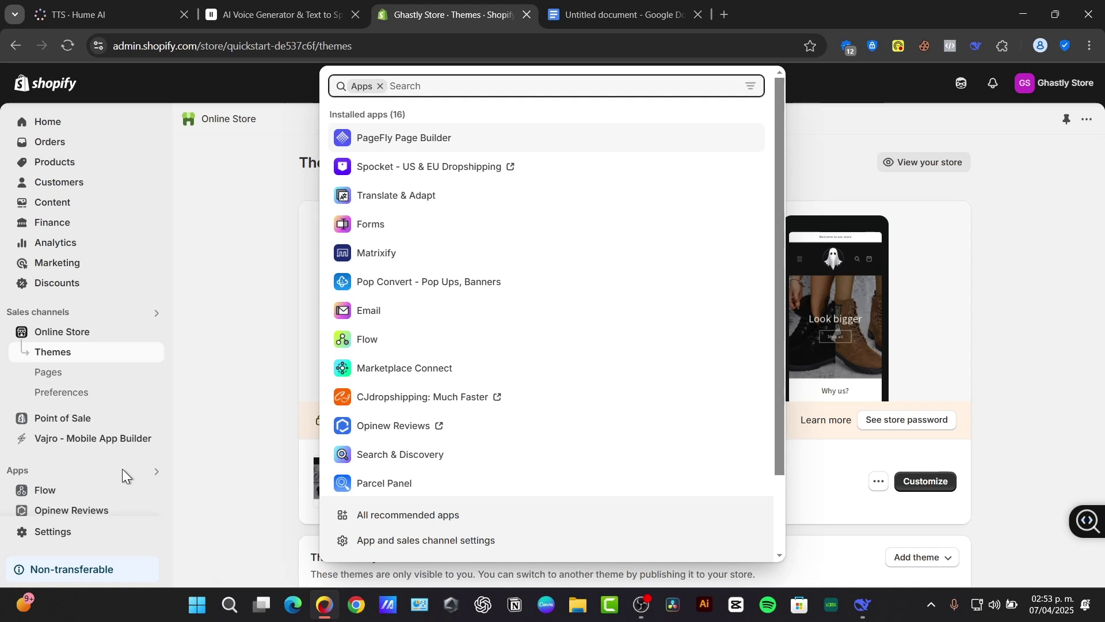
left_click(986, 303)
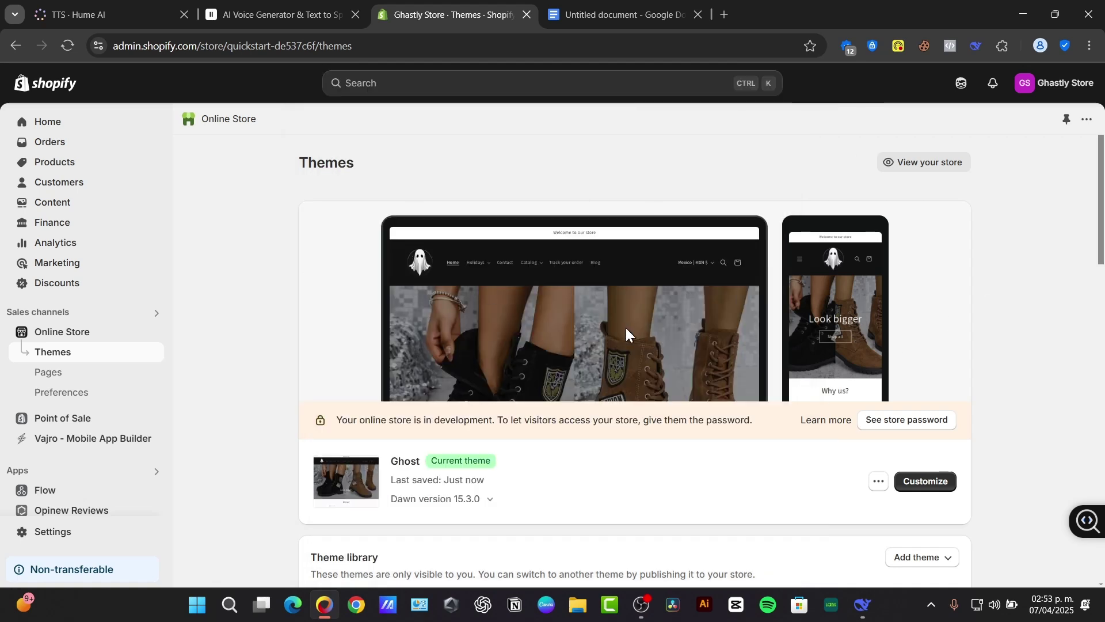
scroll(626, 327, "down", 3)
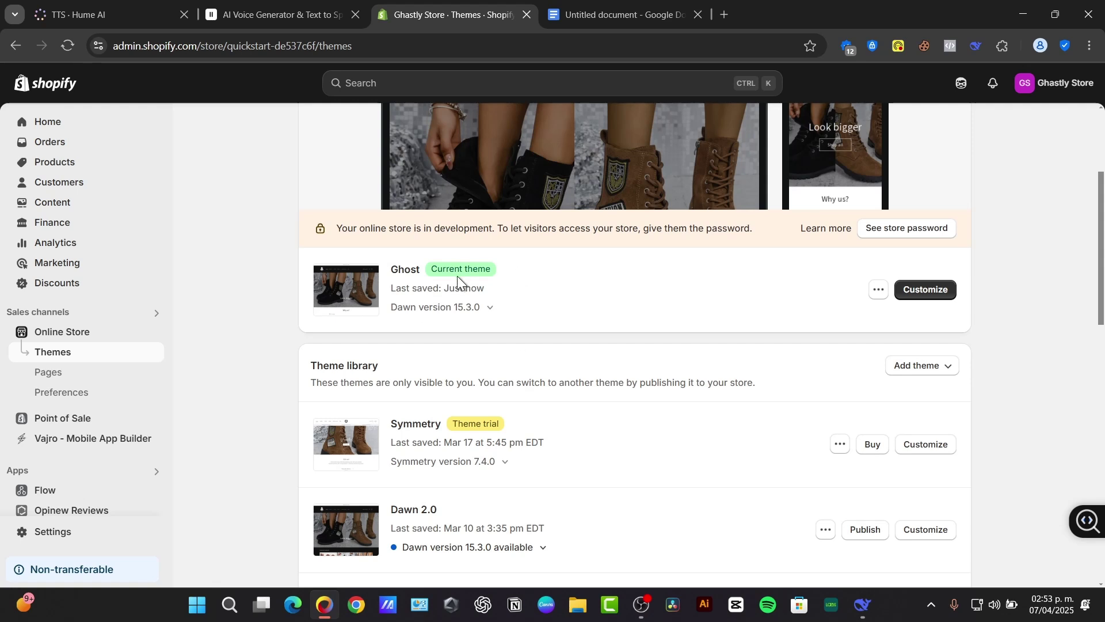
left_click(879, 290)
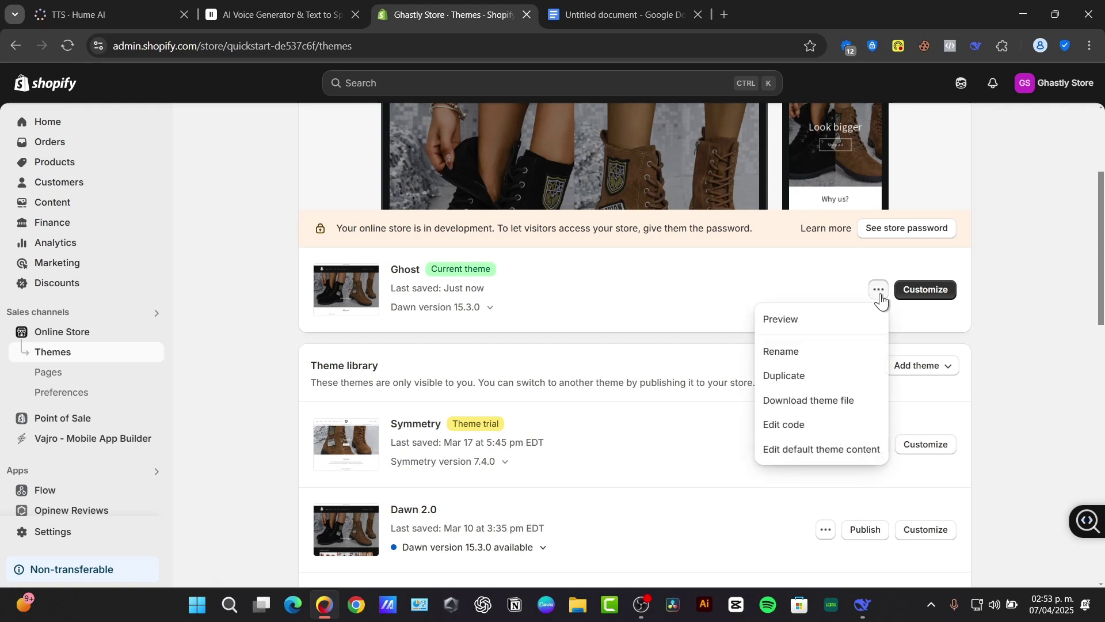
left_click(844, 380)
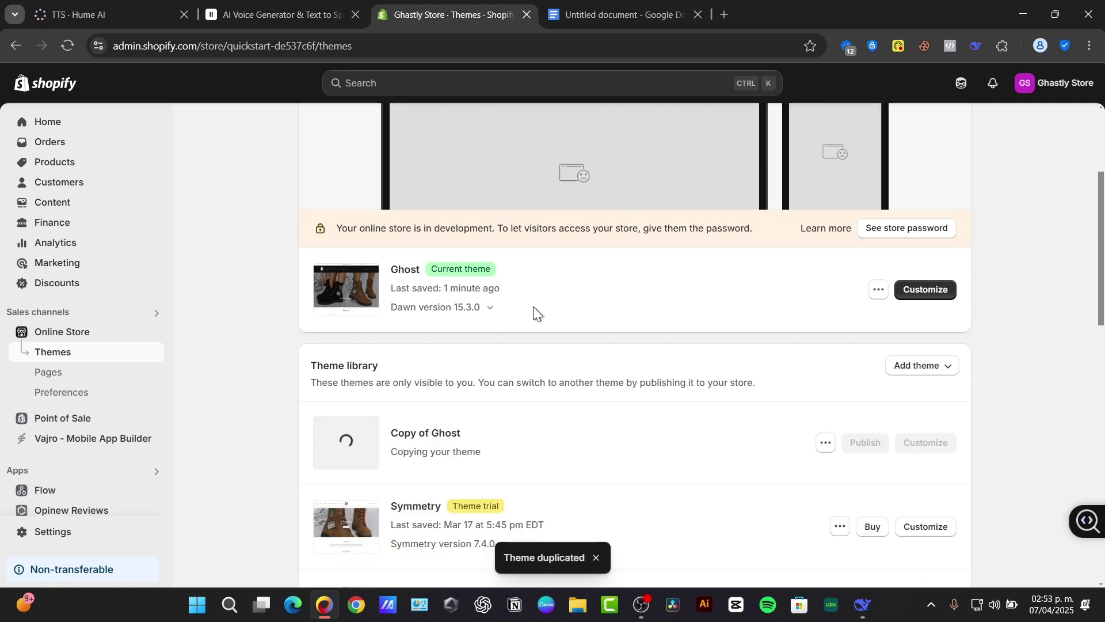